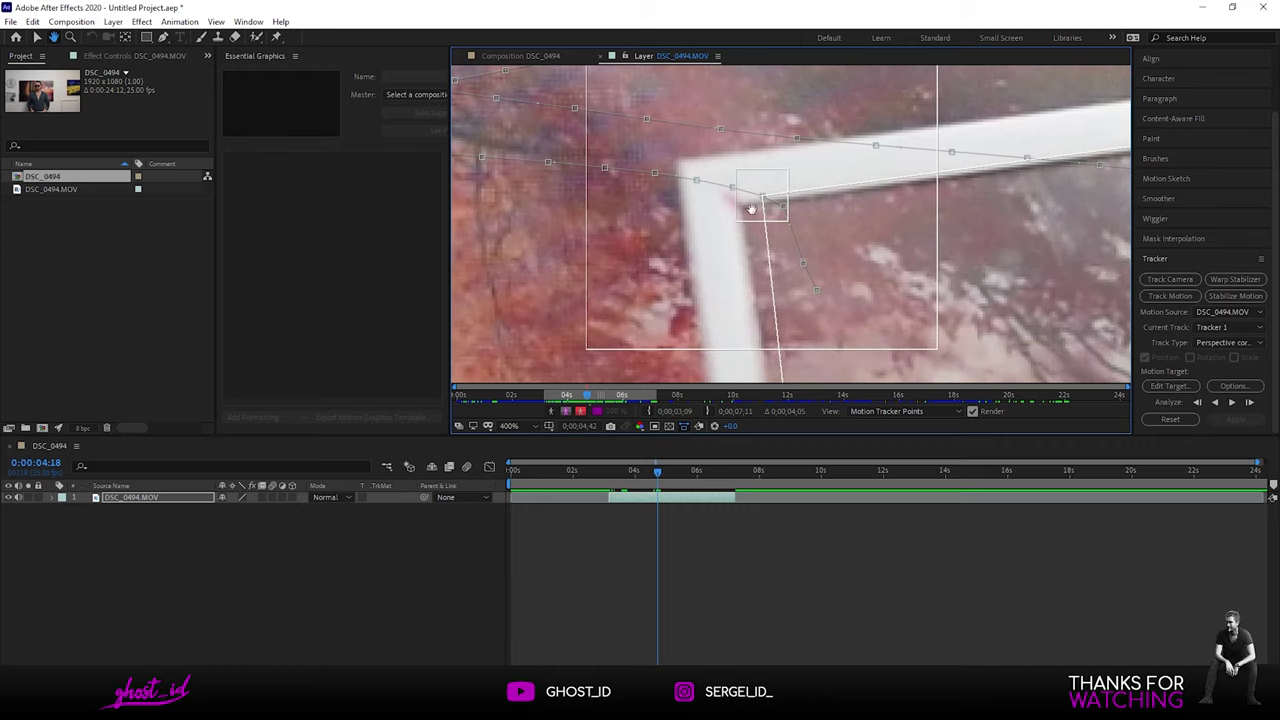
- Check the four track points against the picture frame's corners frame by frame between 0:00:04:17 and 0:00:04:21
{"action": "key", "text": "v"}
{"action": "scroll", "coordinate": [735, 233], "scroll_direction": "down", "scroll_amount": 4}
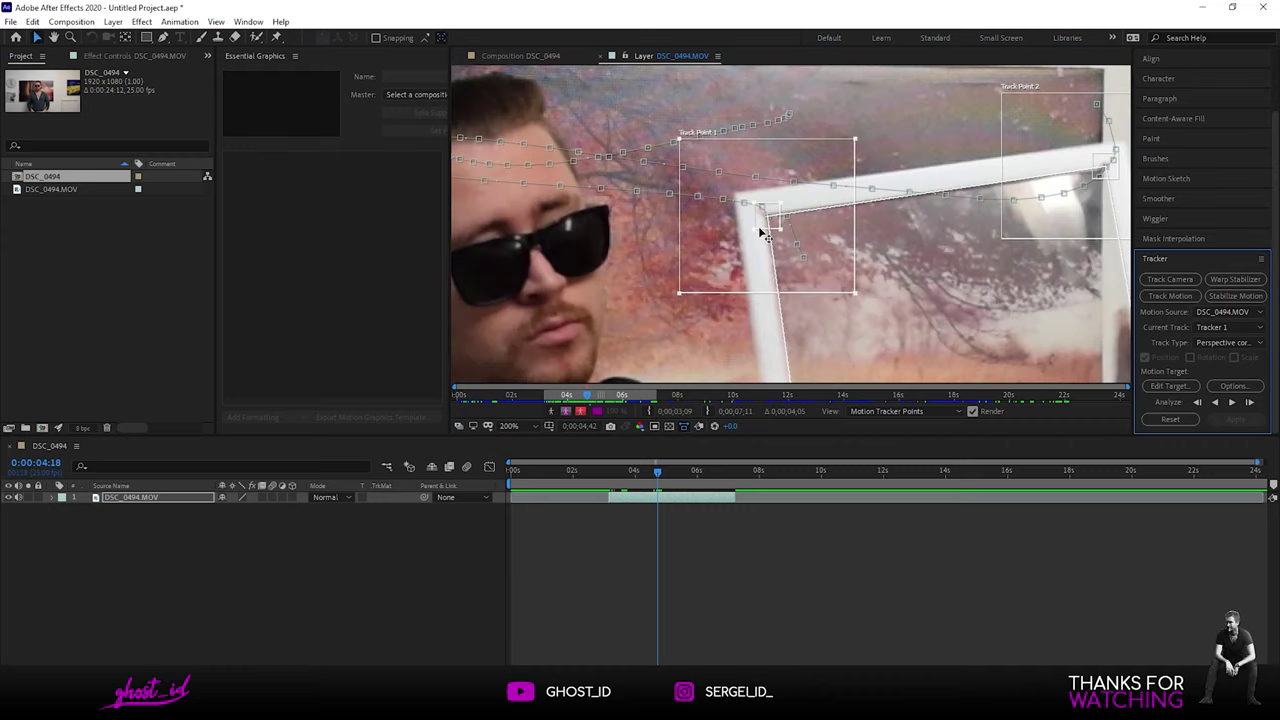
{"action": "key", "text": "Page_Up"}
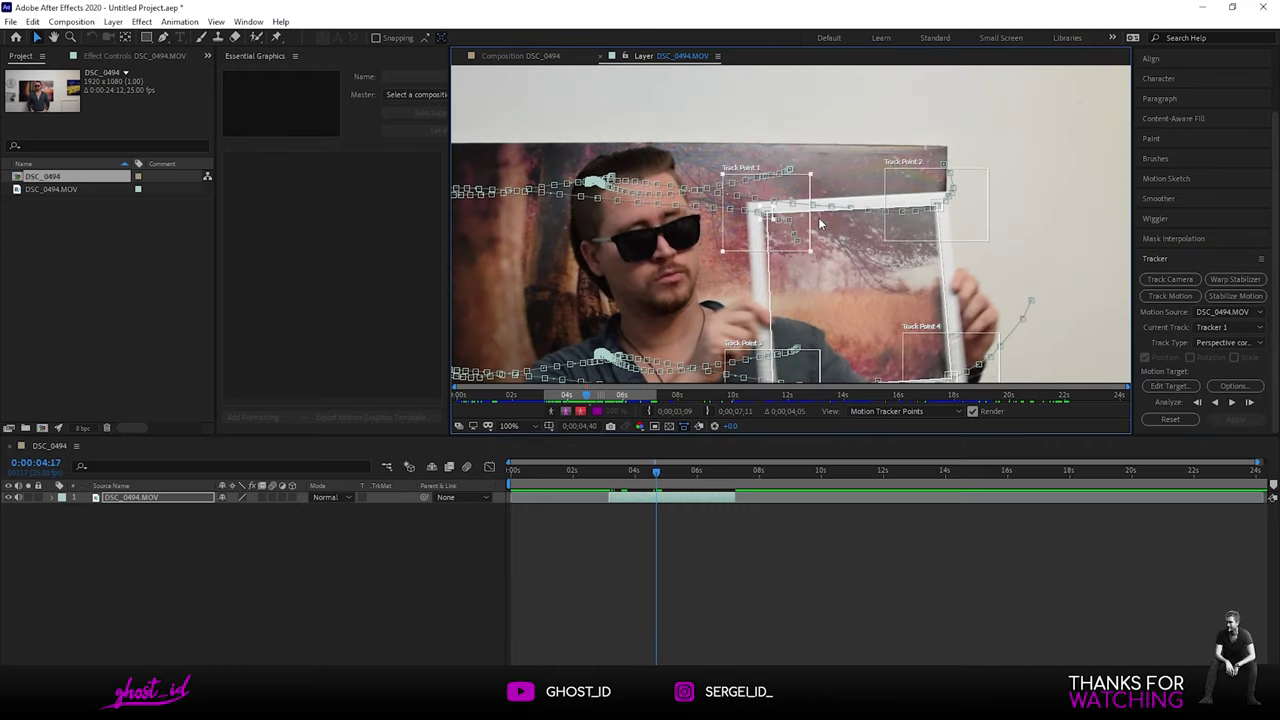
{"action": "key", "text": "Page_Down"}
{"action": "key", "text": "Page_Down"}
{"action": "key", "text": "Page_Down"}
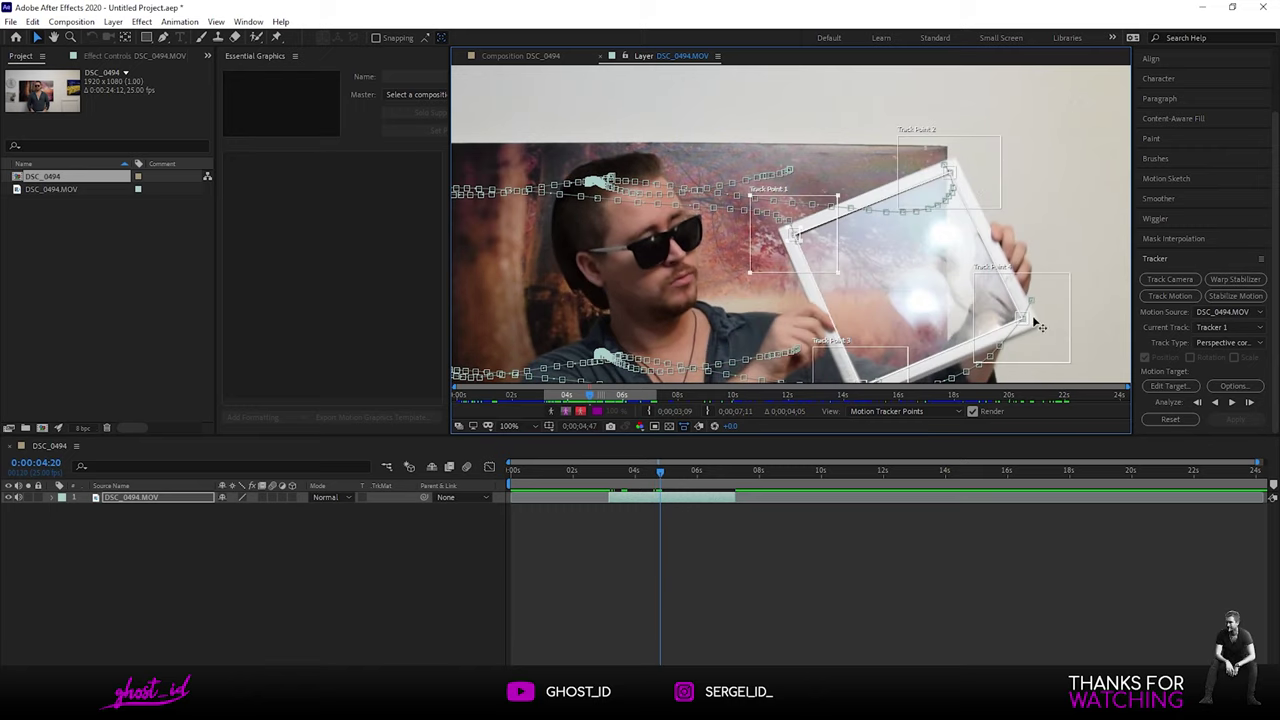
{"action": "key", "text": "Page_Down"}
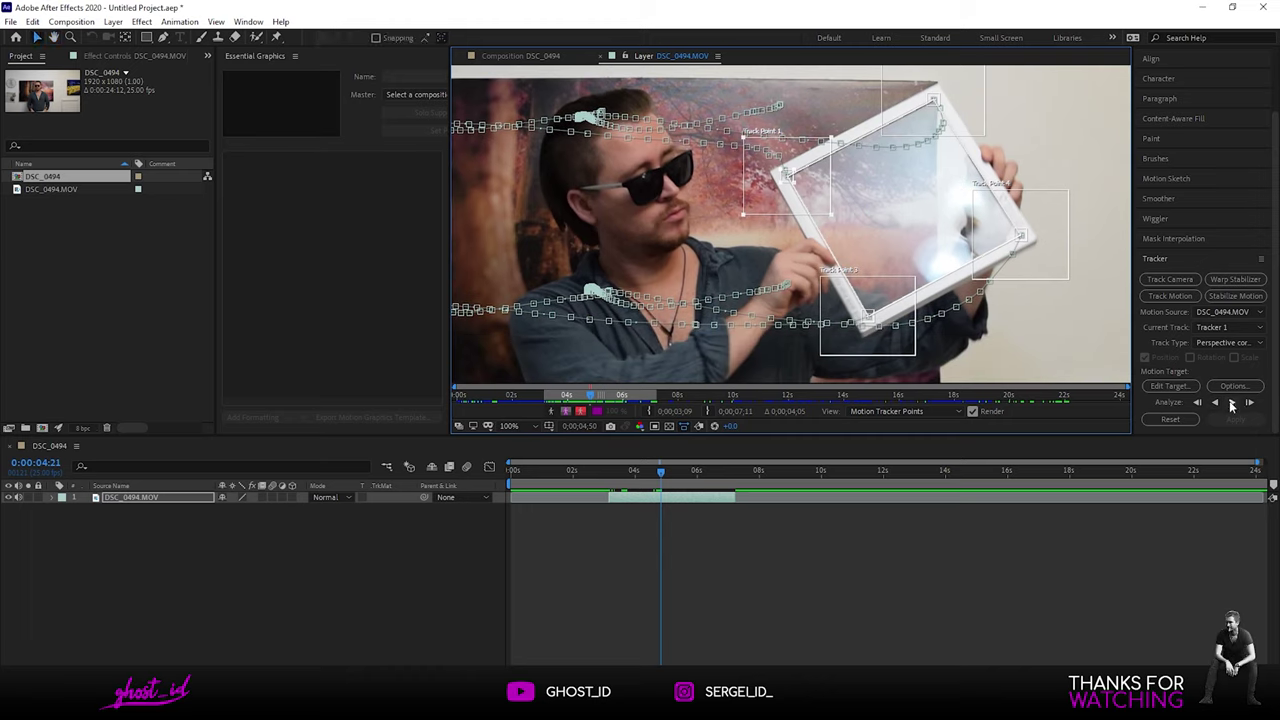
- Analyze the four track points forward from 0:00:04:21, stopping the tracking at 0:00:06:23
{"action": "left_click", "coordinate": [1231, 403]}
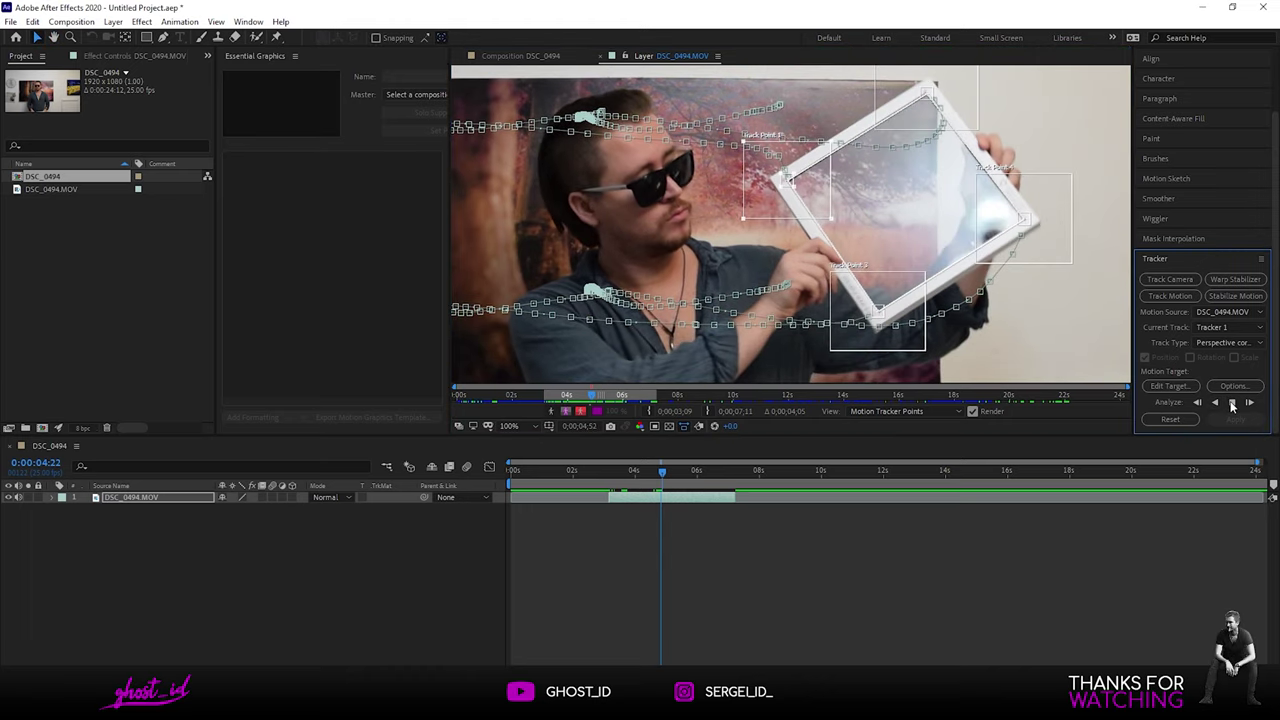
{"action": "left_click", "coordinate": [1231, 403]}
{"action": "left_click", "coordinate": [1231, 403]}
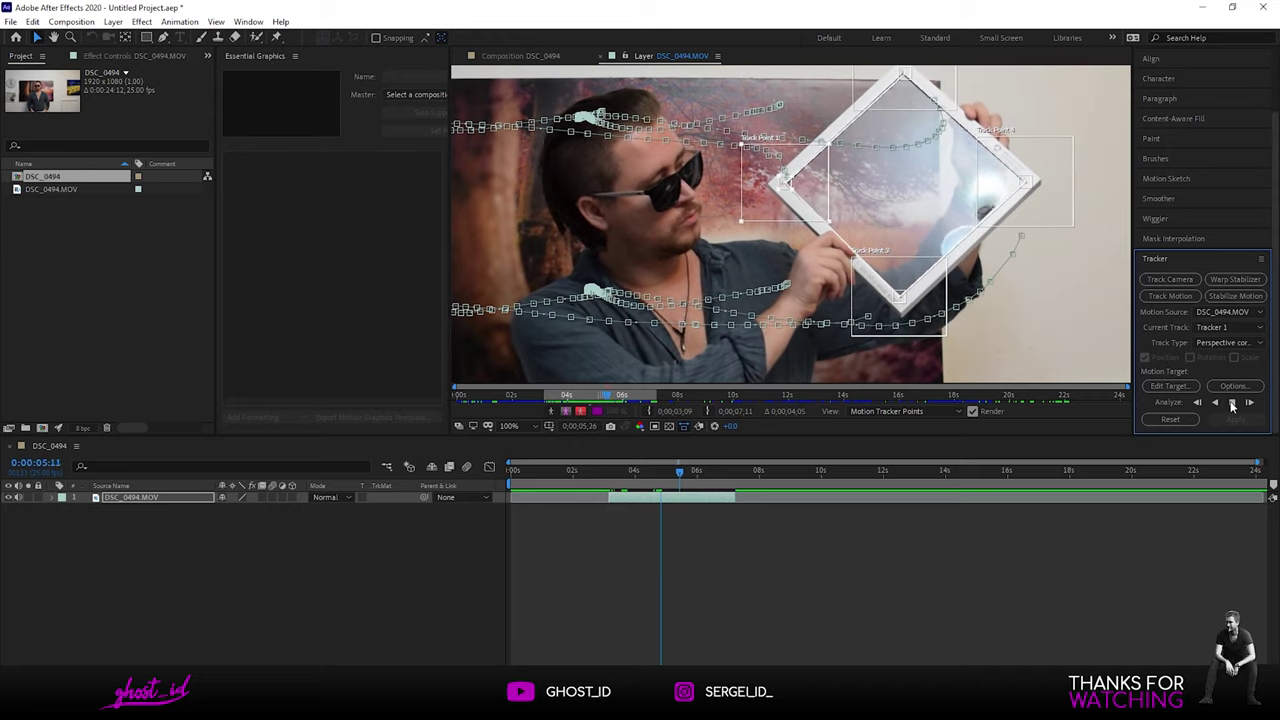
{"action": "scroll", "coordinate": [722, 287], "scroll_direction": "up", "scroll_amount": 4}
{"action": "scroll", "coordinate": [722, 287], "scroll_direction": "down", "scroll_amount": 4}
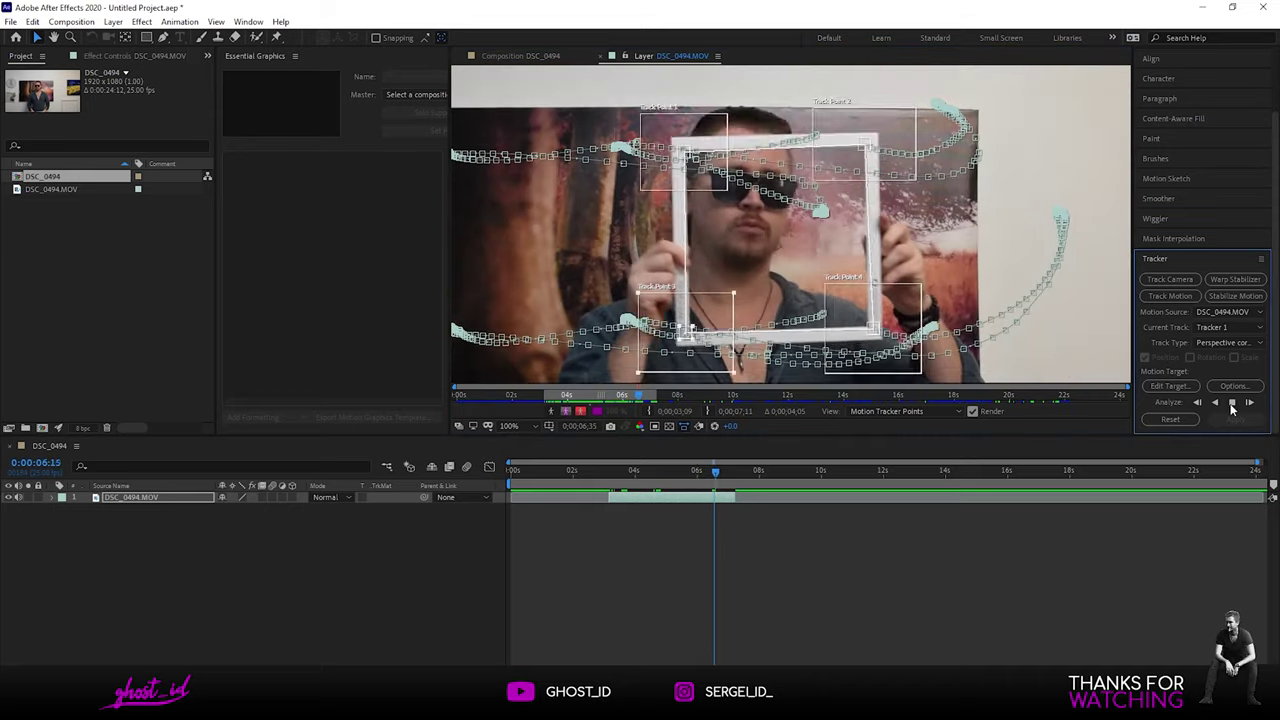
{"action": "left_click", "coordinate": [1231, 401]}
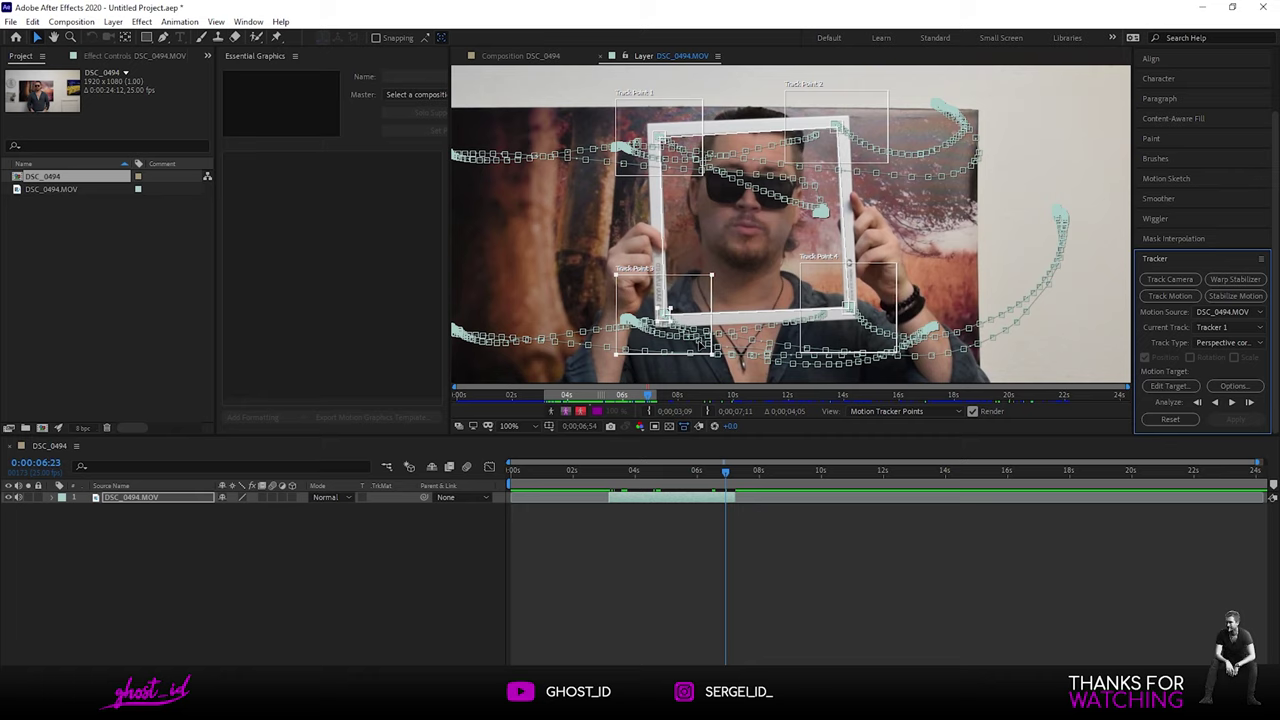
- Play the tracked clip from 0:00:03:04 to review how the track points follow the frame corners, and return to that time
{"action": "scroll", "coordinate": [697, 343], "scroll_direction": "down", "scroll_amount": 2}
{"action": "mouse_move", "coordinate": [560, 275]}
{"action": "left_mouse_down"}
{"action": "mouse_move", "coordinate": [580, 277]}
{"action": "mouse_move", "coordinate": [571, 294]}
{"action": "left_mouse_up"}
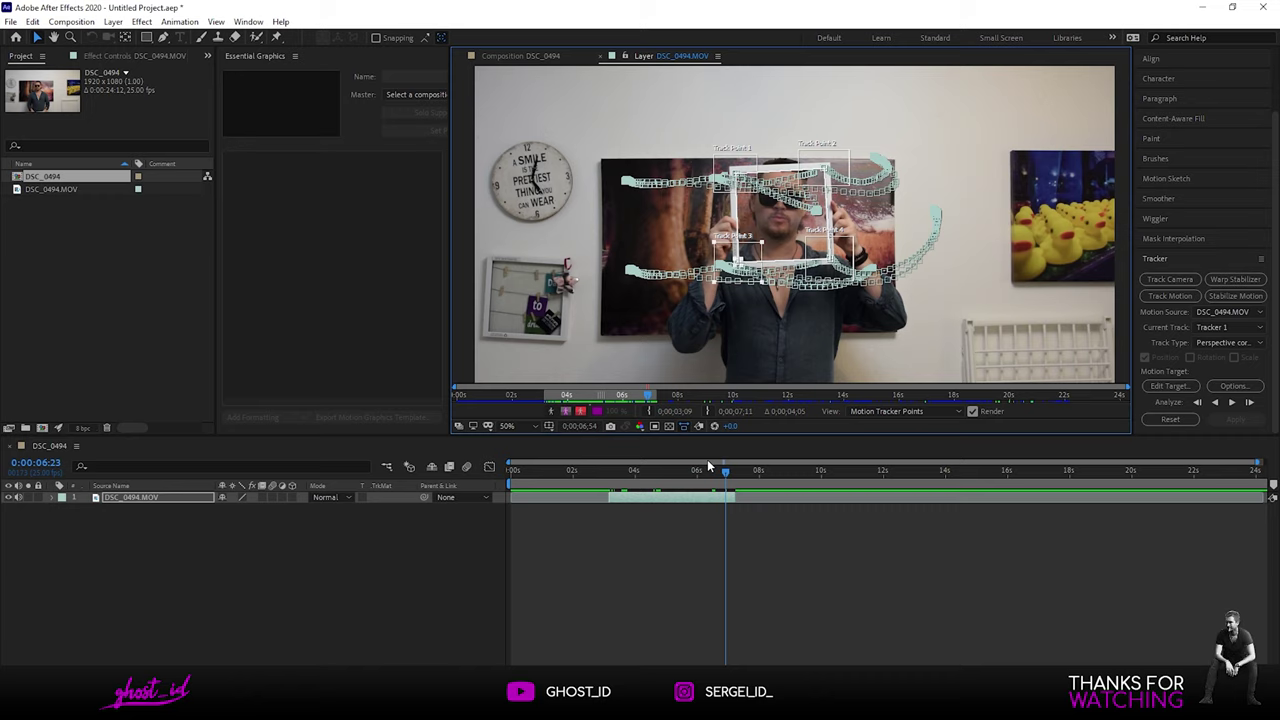
{"action": "left_click_drag", "start_coordinate": [695, 476], "coordinate": [609, 472]}
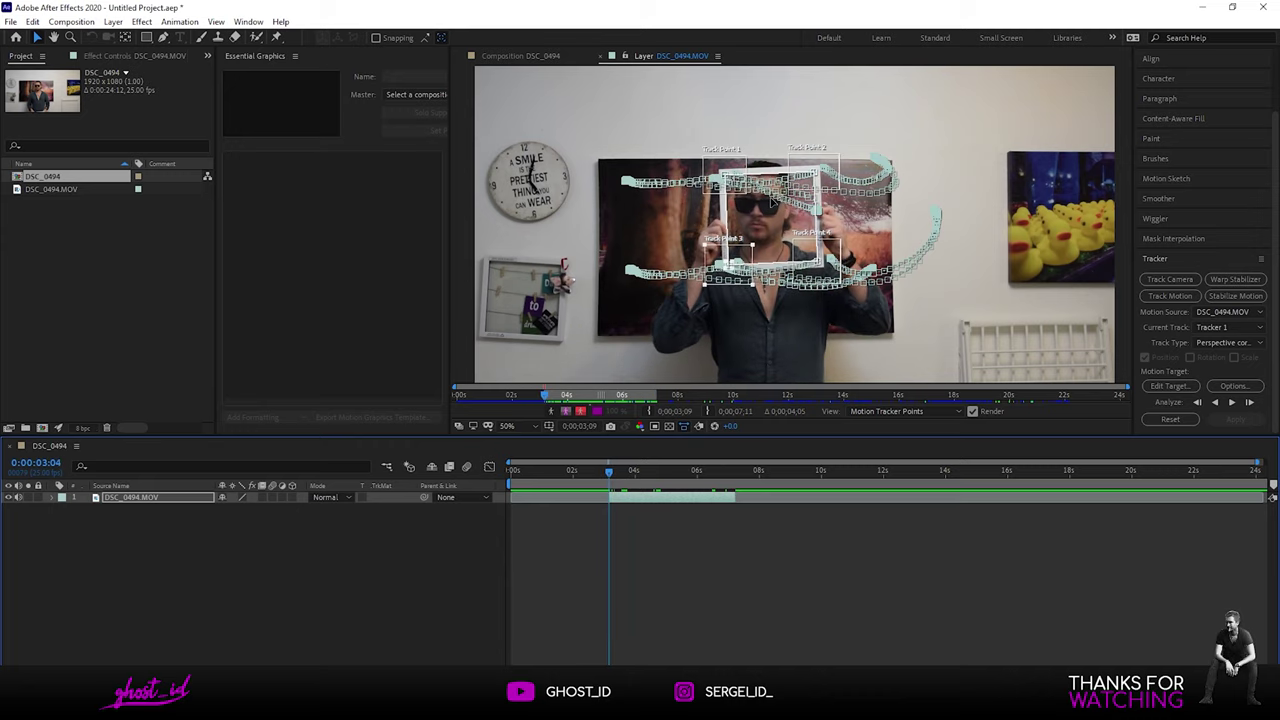
{"action": "scroll", "coordinate": [836, 195], "scroll_direction": "up", "scroll_amount": 2}
{"action": "left_click_drag", "start_coordinate": [832, 173], "coordinate": [706, 324]}
{"action": "key", "text": "space"}
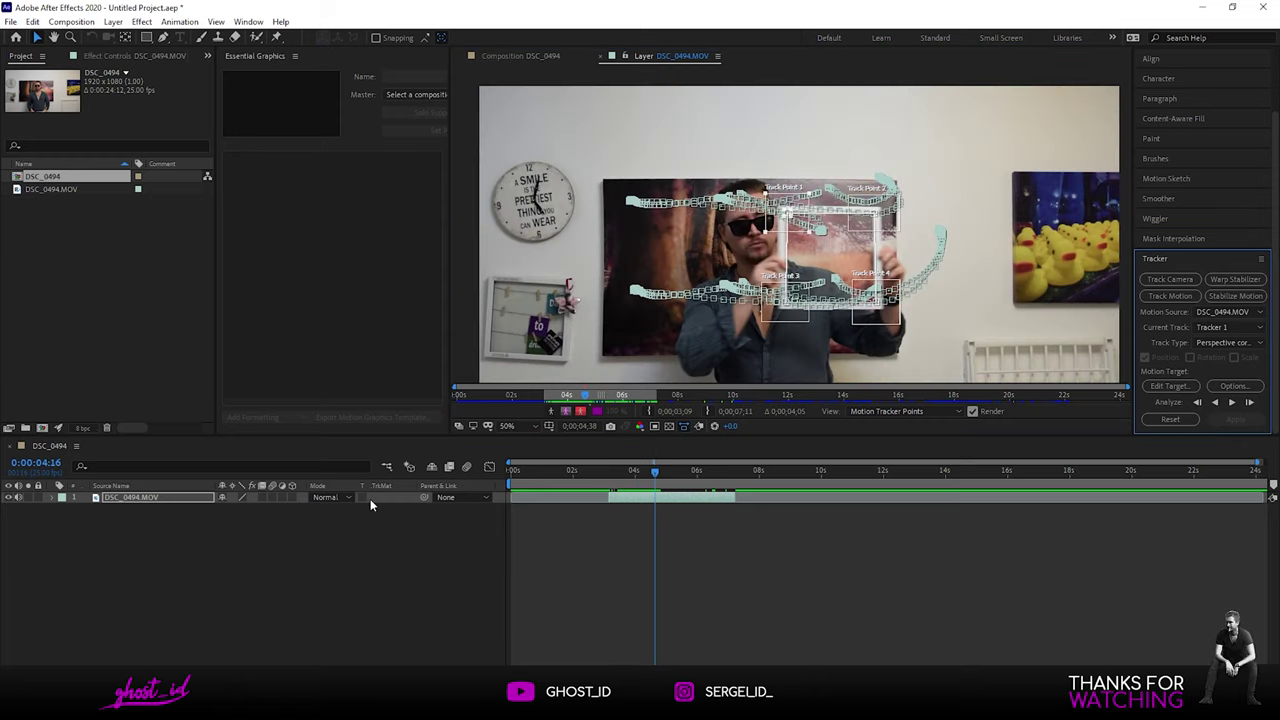
{"action": "left_click", "coordinate": [610, 471]}
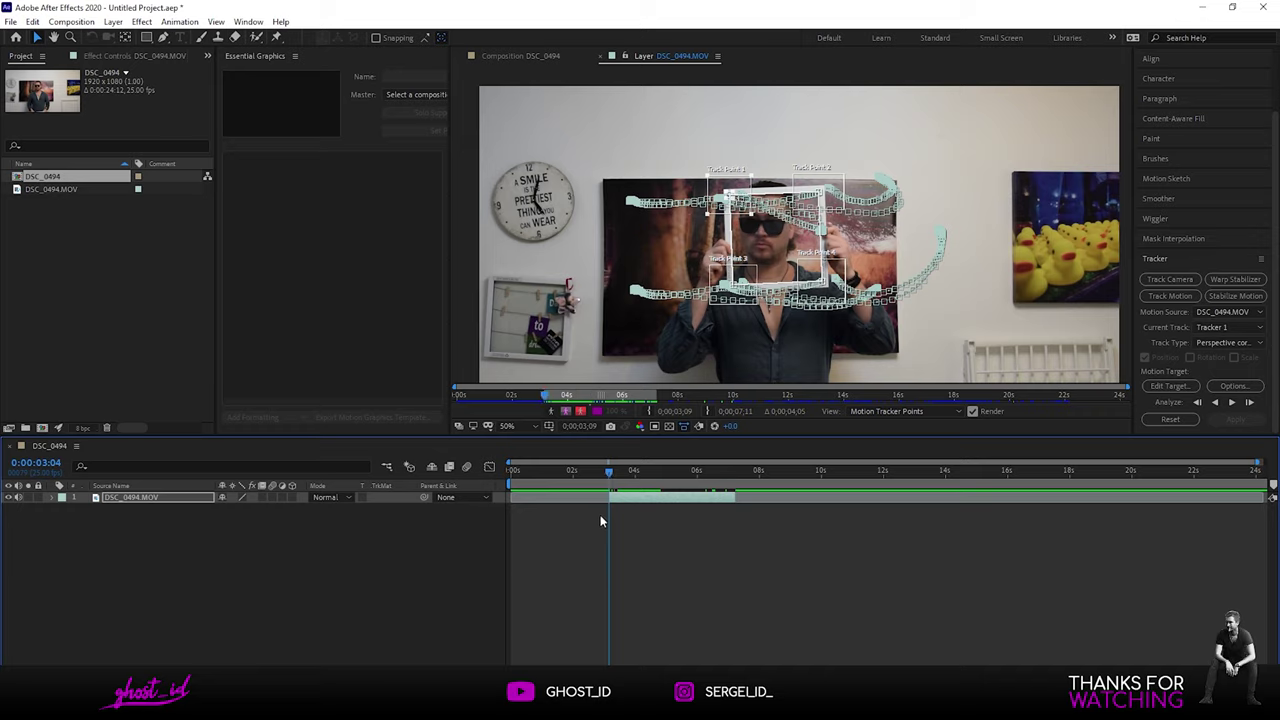
- Extend both ends of the DSC_0494.MOV layer, starting it at about 1 s, and split it at 0:00:03:01
{"action": "left_click_drag", "start_coordinate": [610, 497], "coordinate": [544, 499]}
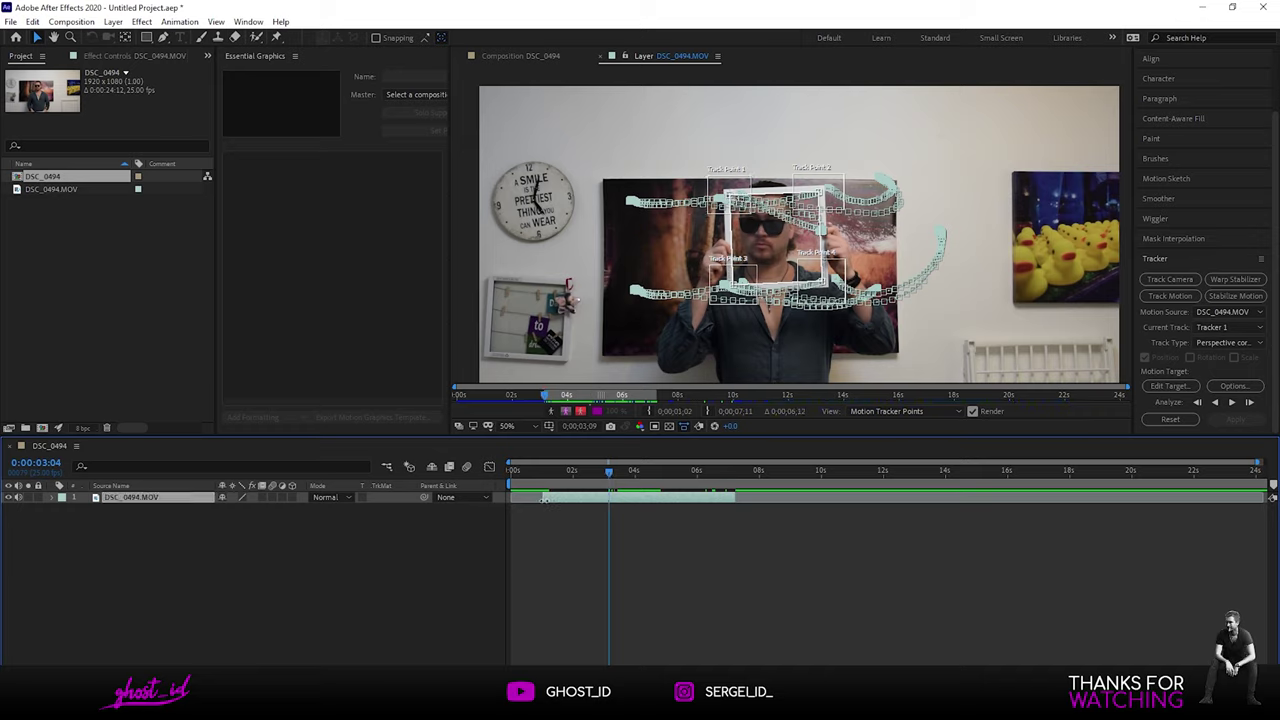
{"action": "left_click_drag", "start_coordinate": [736, 498], "coordinate": [748, 498]}
{"action": "left_click_drag", "start_coordinate": [569, 471], "coordinate": [596, 470]}
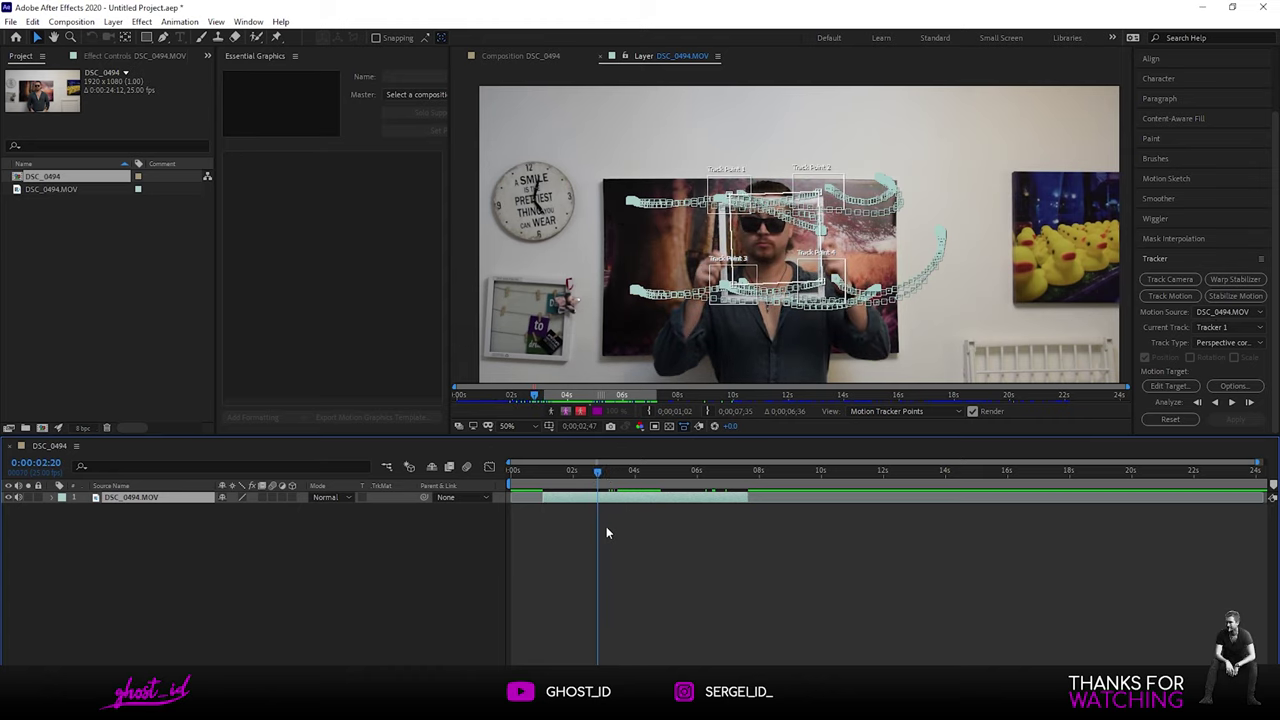
{"action": "scroll", "coordinate": [606, 528], "scroll_direction": "up", "scroll_amount": 2}
{"action": "left_click_drag", "start_coordinate": [615, 528], "coordinate": [668, 532]}
{"action": "left_click_drag", "start_coordinate": [665, 473], "coordinate": [680, 484]}
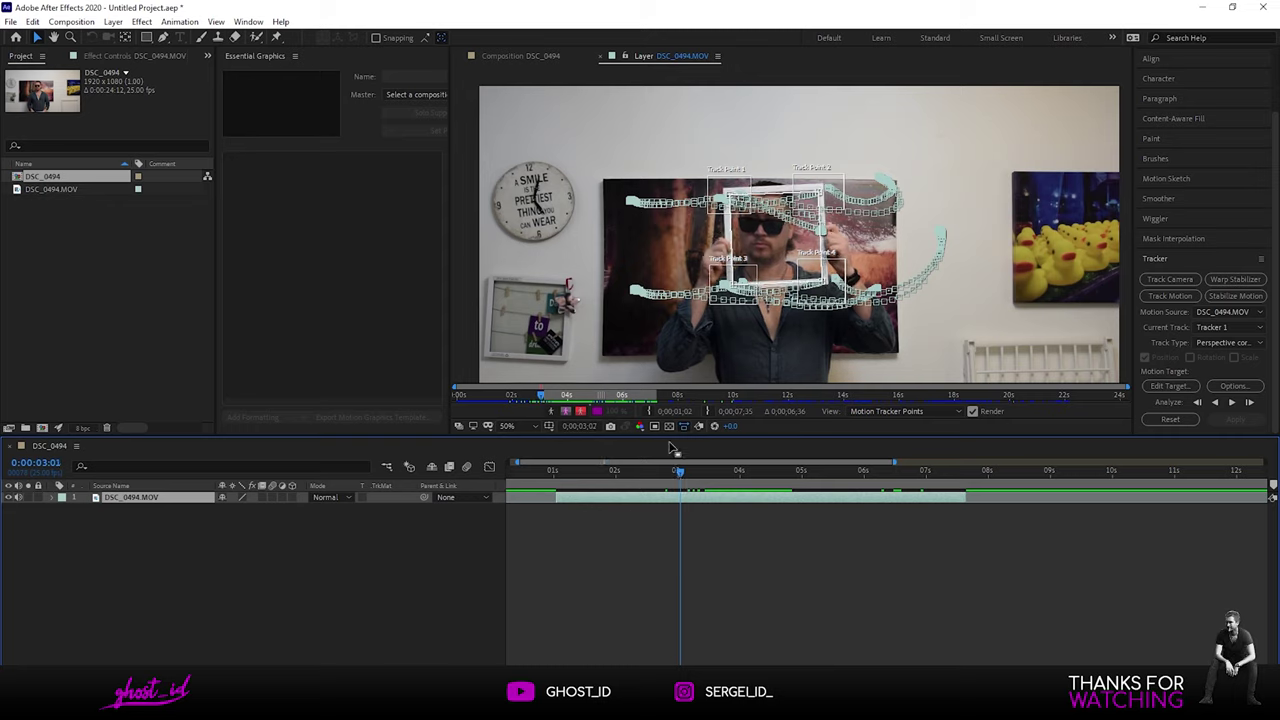
{"action": "key", "text": "ctrl+shift+d"}
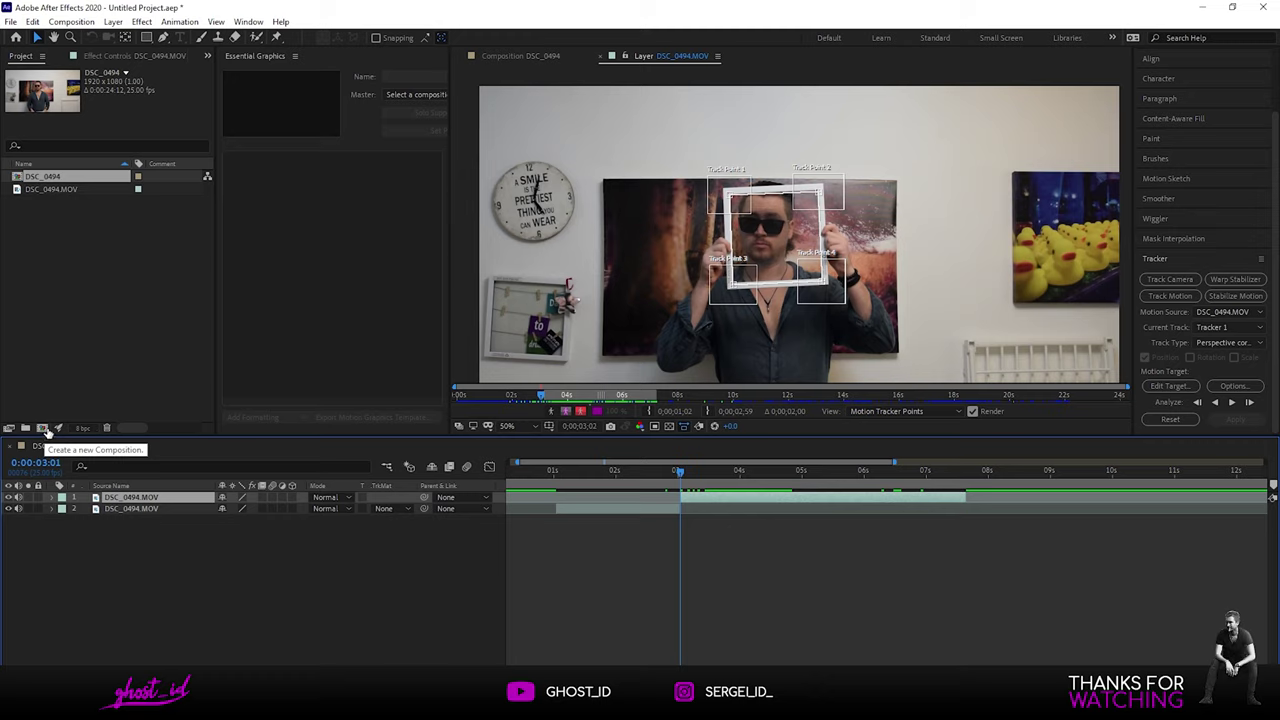
- Create a new 1000 × 1000 px composition and put the selected DSC_0494.MOV layer into it
{"action": "left_click", "coordinate": [45, 430]}
{"action": "left_click", "coordinate": [538, 268]}
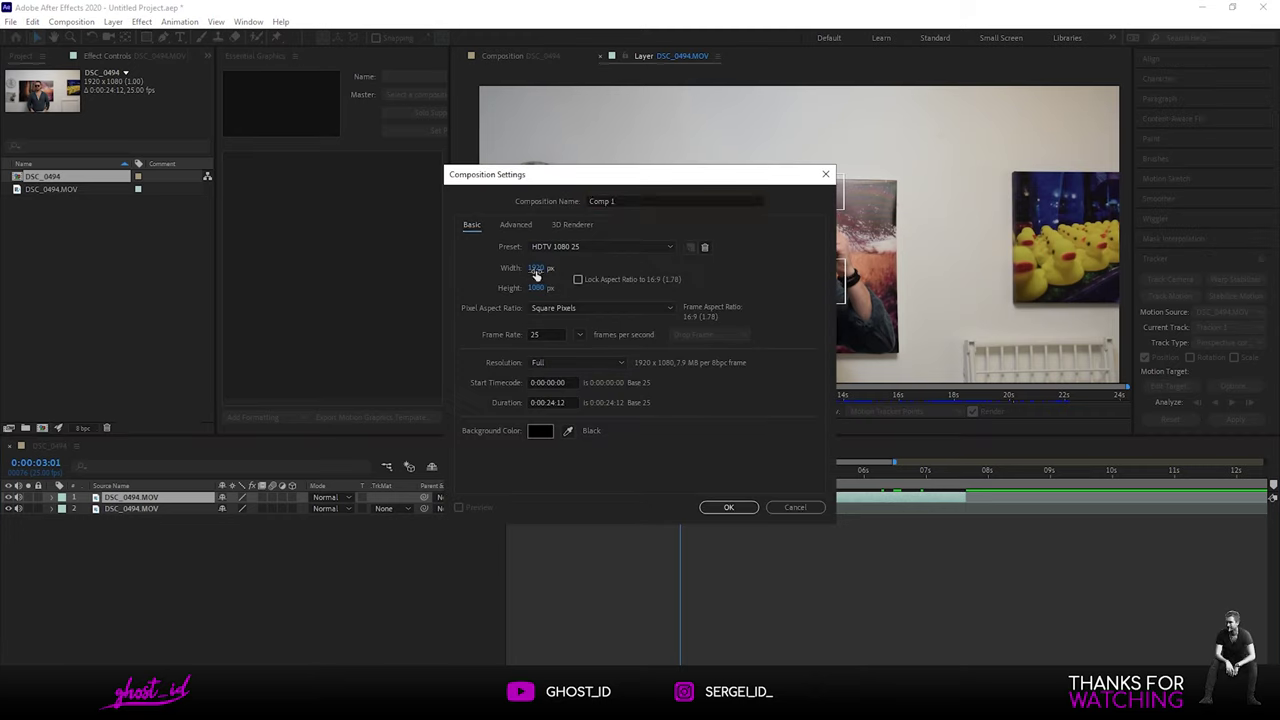
{"action": "type", "text": "1000"}
{"action": "key", "text": "Tab"}
{"action": "type", "text": "1000"}
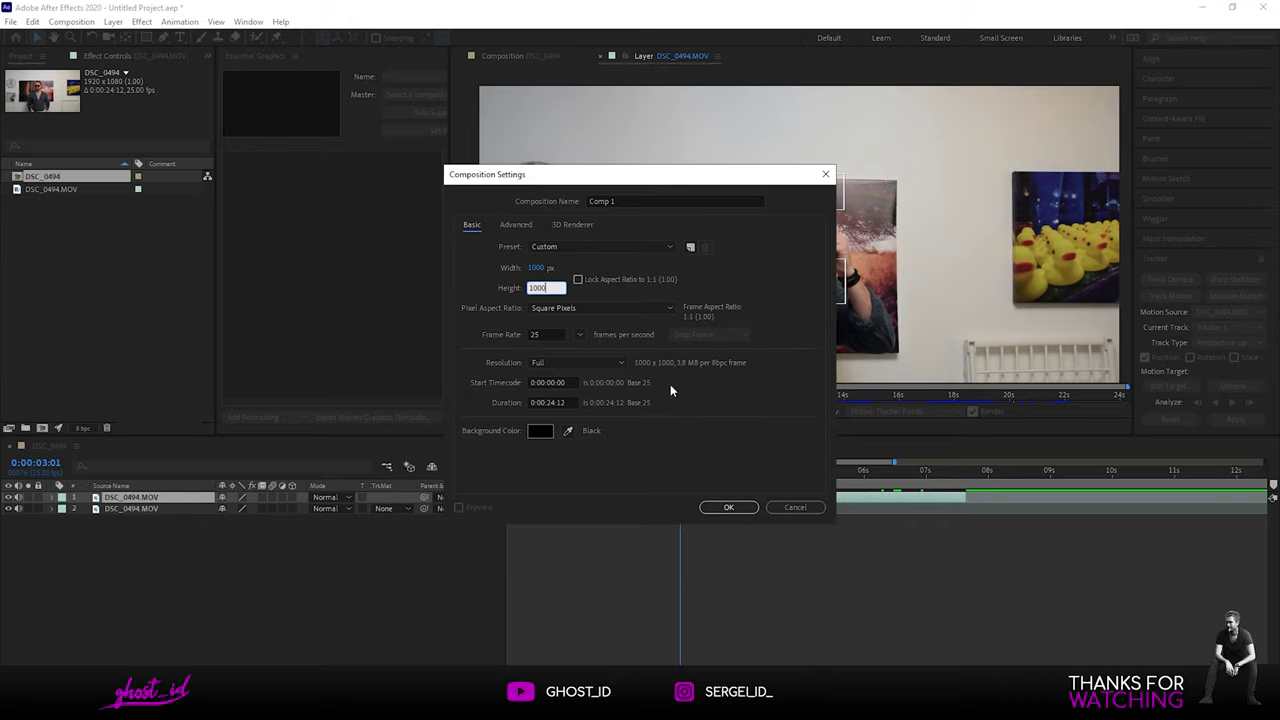
{"action": "left_click", "coordinate": [728, 507]}
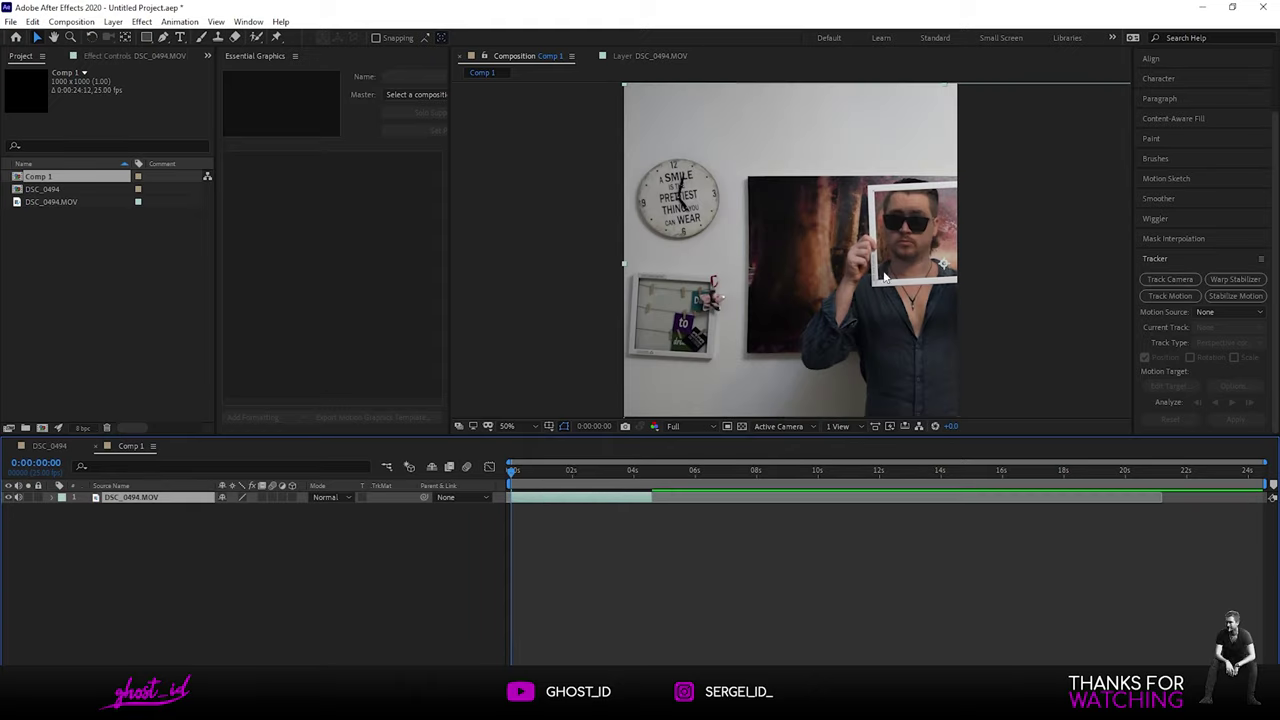
- Reposition the clip, rotate it 3° and scale it to 389% so the area inside the picture frame fills Comp 1
{"action": "left_click", "coordinate": [787, 283]}
{"action": "left_click_drag", "start_coordinate": [787, 283], "coordinate": [708, 285]}
{"action": "key", "text": "s"}
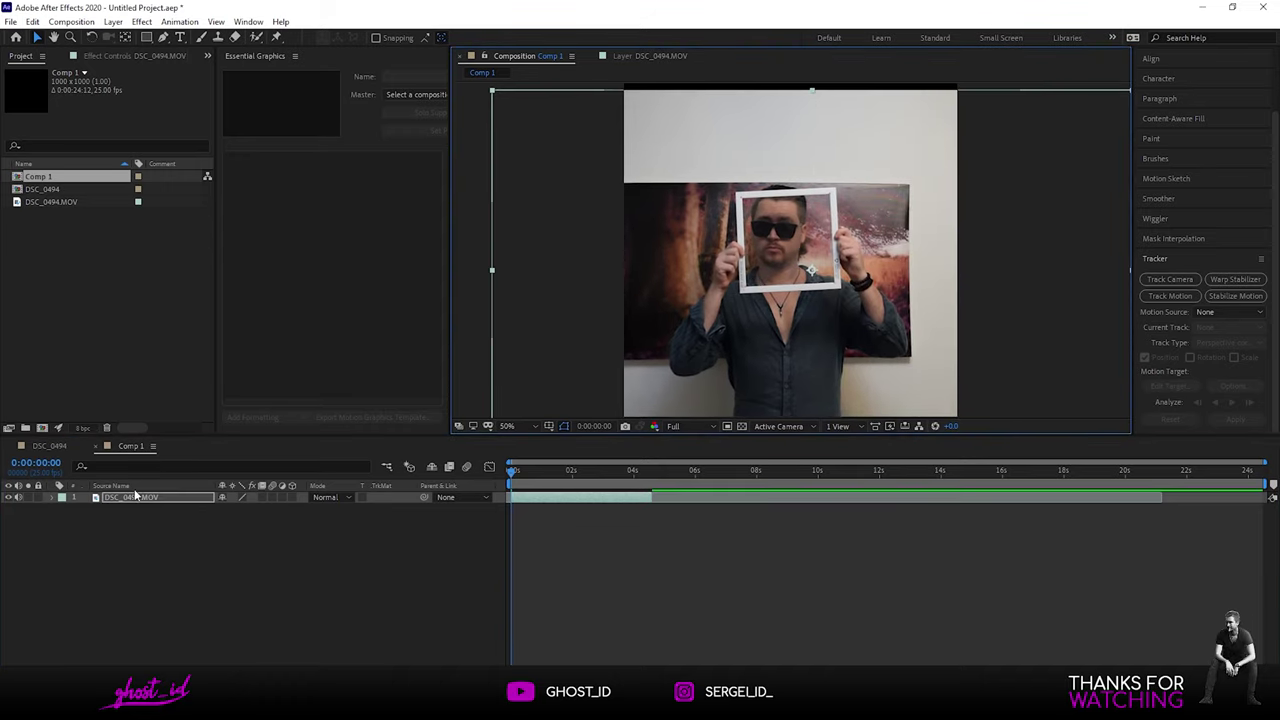
{"action": "left_click_drag", "start_coordinate": [272, 510], "coordinate": [378, 500]}
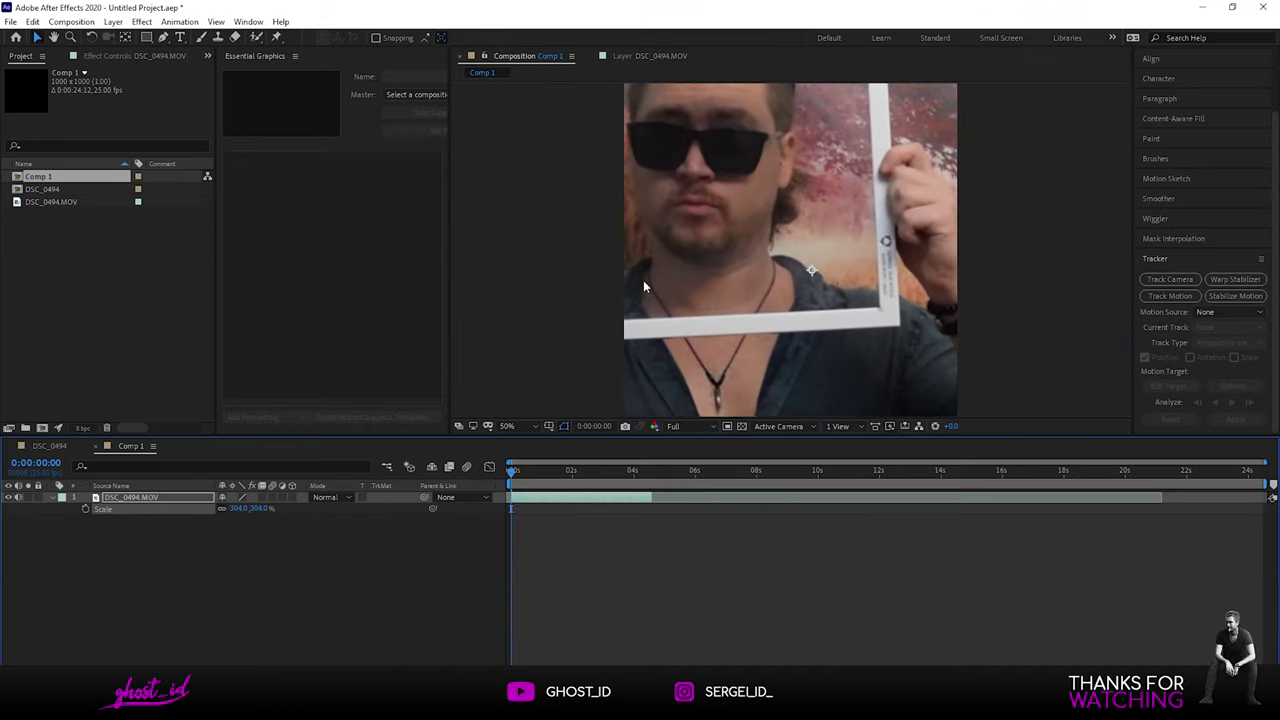
{"action": "scroll", "coordinate": [780, 222], "scroll_direction": "down", "scroll_amount": 2}
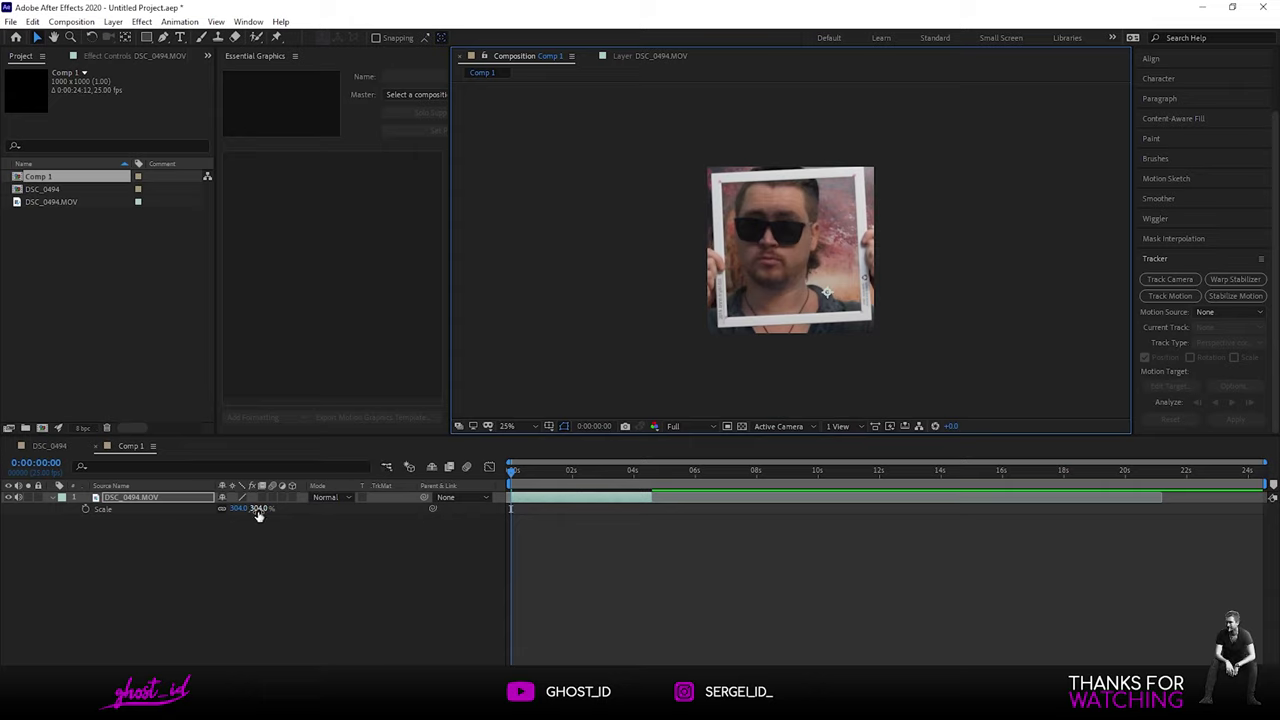
{"action": "mouse_move", "coordinate": [258, 513]}
{"action": "left_mouse_down"}
{"action": "mouse_move", "coordinate": [301, 512]}
{"action": "mouse_move", "coordinate": [241, 510]}
{"action": "left_mouse_up"}
{"action": "key", "text": "r"}
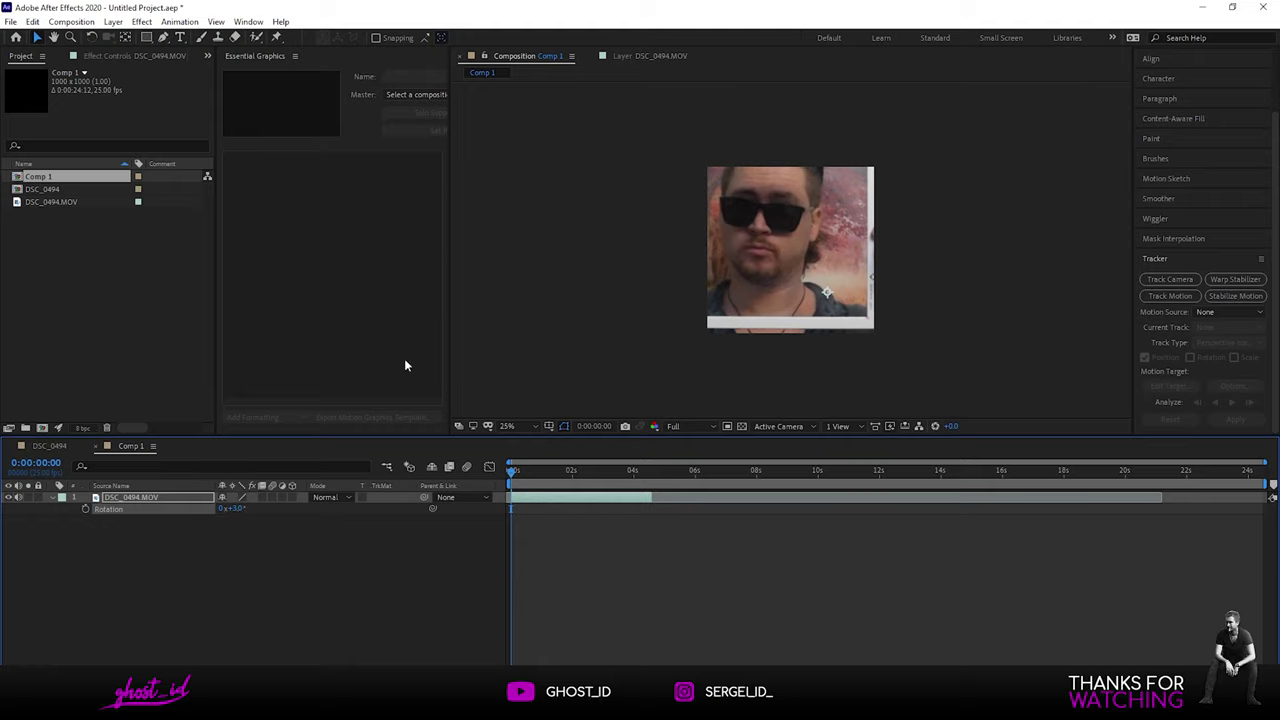
{"action": "key", "text": "s"}
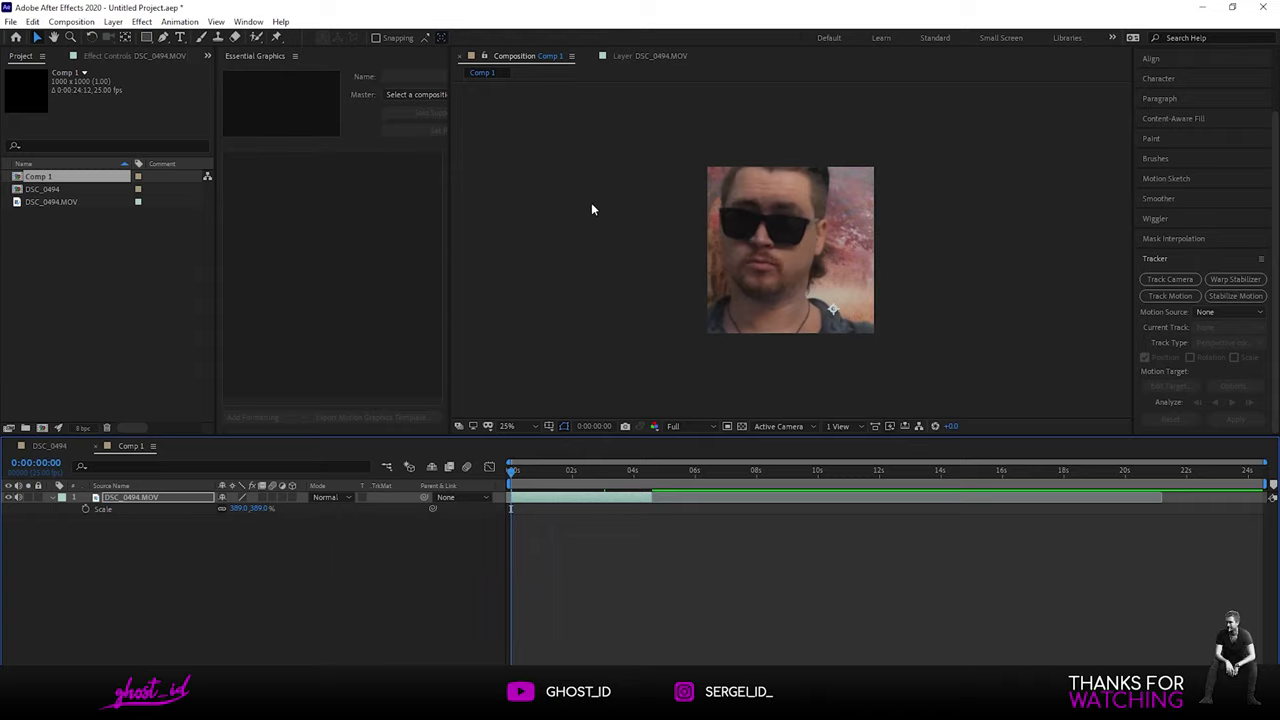
{"action": "right_click", "coordinate": [116, 502]}
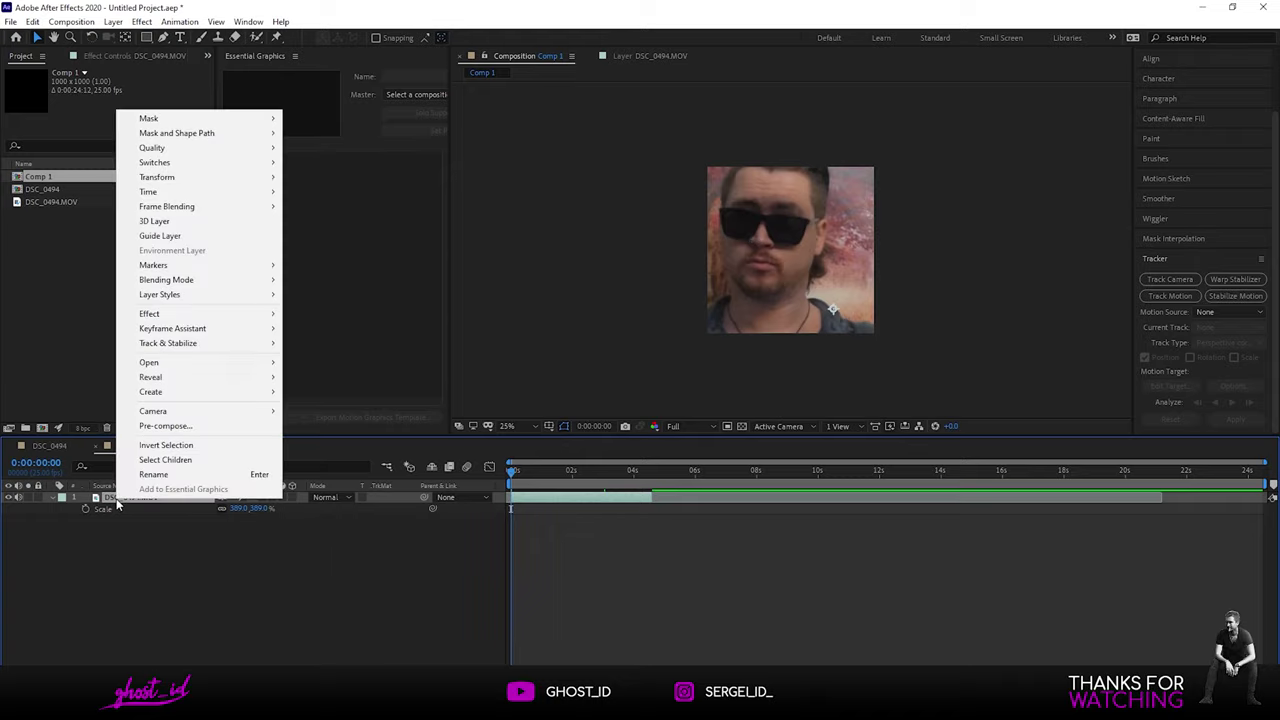
{"action": "mouse_move", "coordinate": [211, 192]}
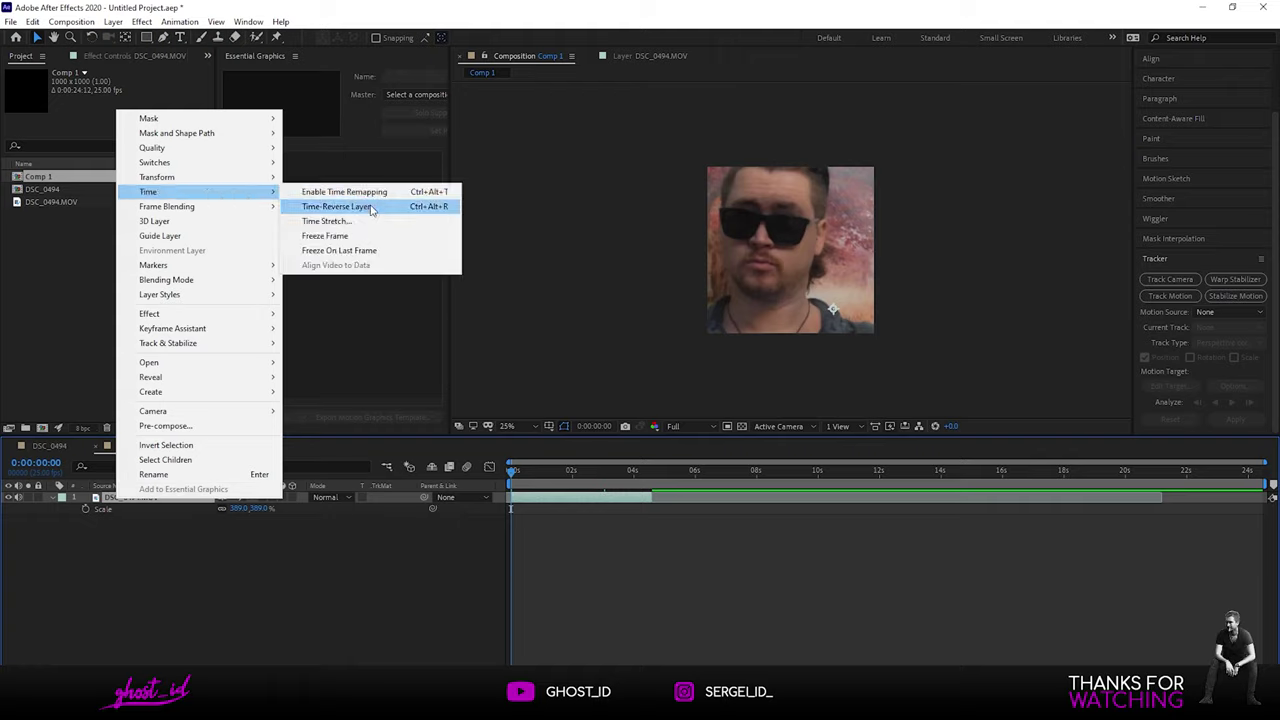
{"action": "left_click", "coordinate": [365, 236]}
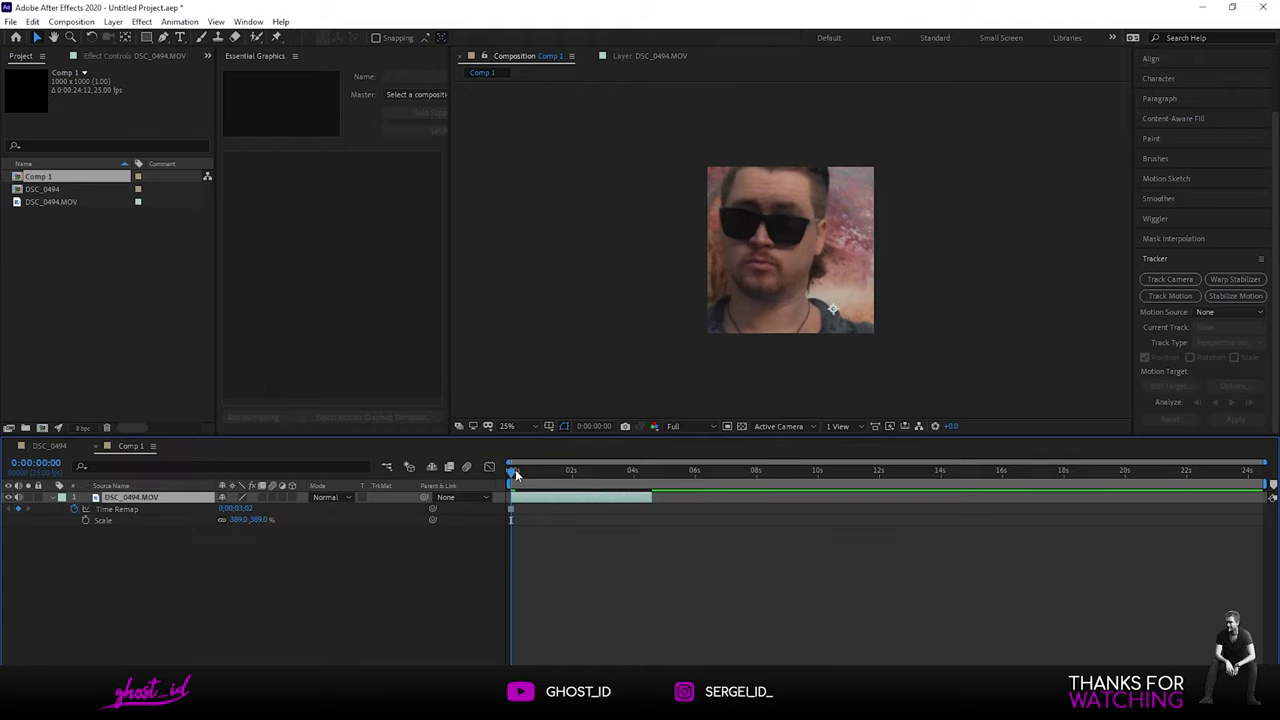
{"action": "mouse_move", "coordinate": [515, 474]}
{"action": "left_mouse_down"}
{"action": "mouse_move", "coordinate": [608, 474]}
{"action": "mouse_move", "coordinate": [512, 474]}
{"action": "mouse_move", "coordinate": [531, 474]}
{"action": "left_mouse_up"}
{"action": "key", "text": "ctrl+z"}
{"action": "key", "text": "Home"}
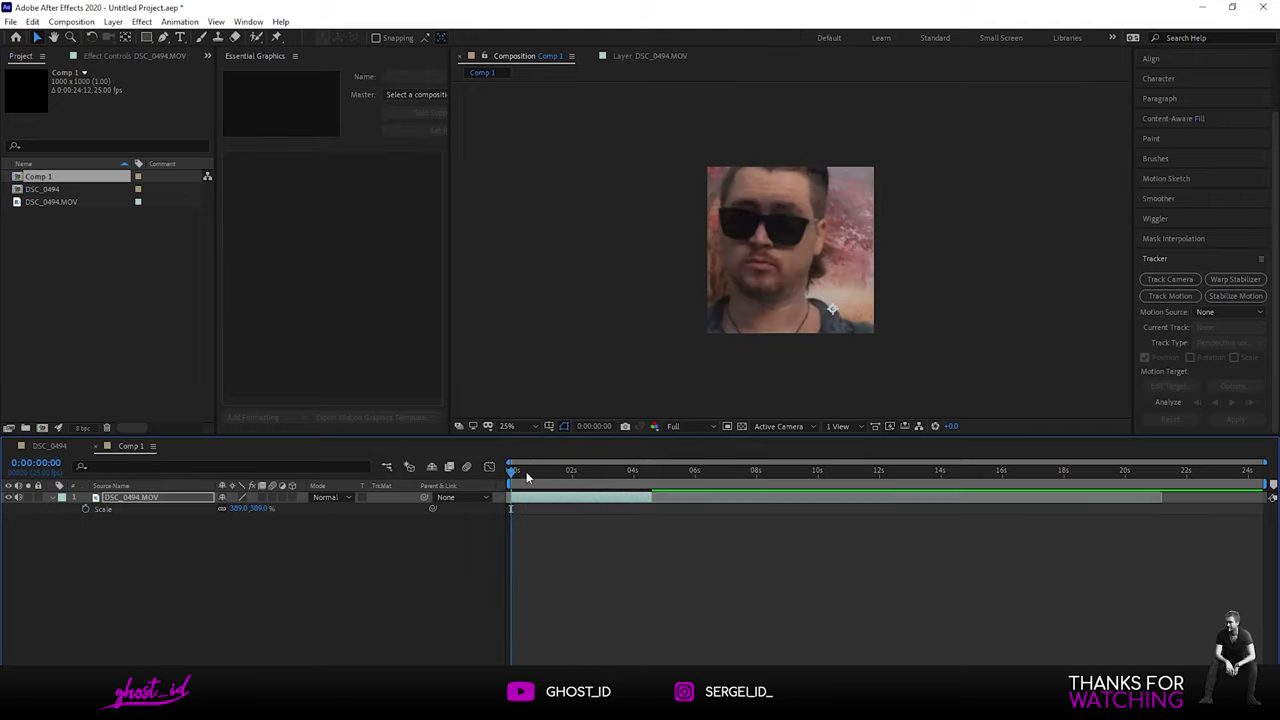
- Freeze the DSC_0494.MOV layer in Comp 1 on its frame at 0:00:00:00
{"action": "right_click", "coordinate": [168, 498]}
{"action": "mouse_move", "coordinate": [267, 193]}
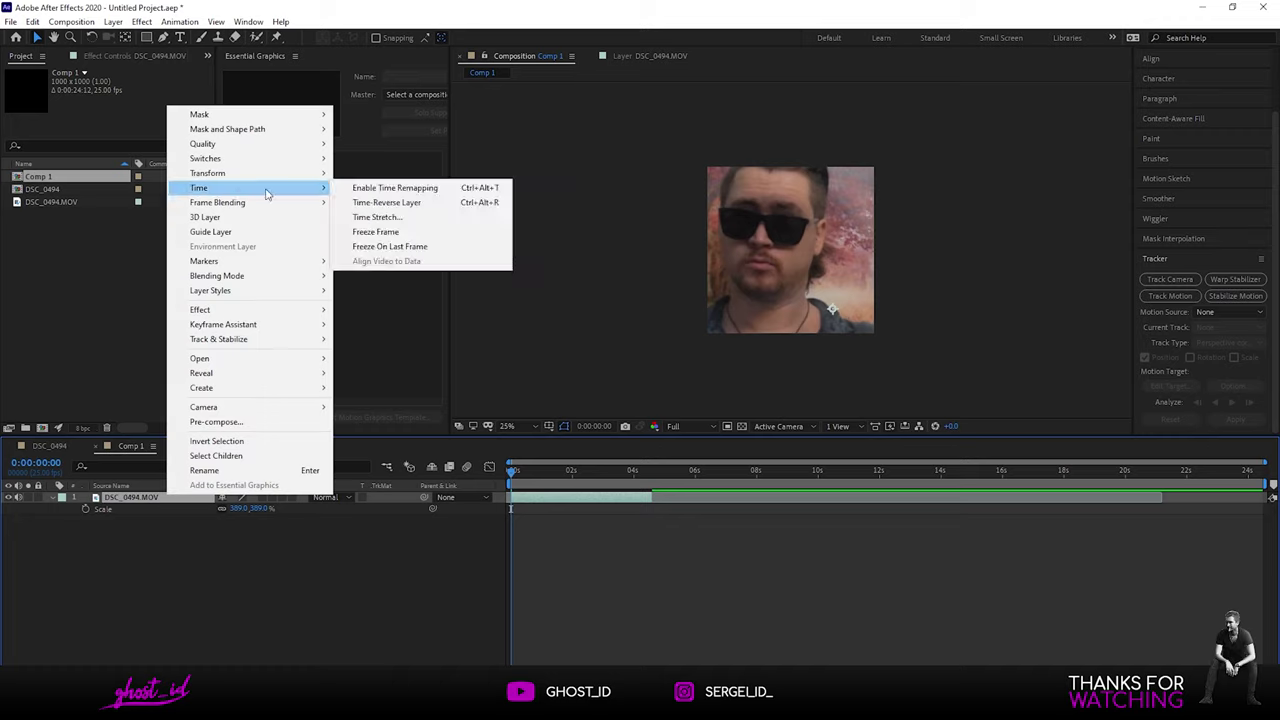
{"action": "left_click", "coordinate": [400, 231]}
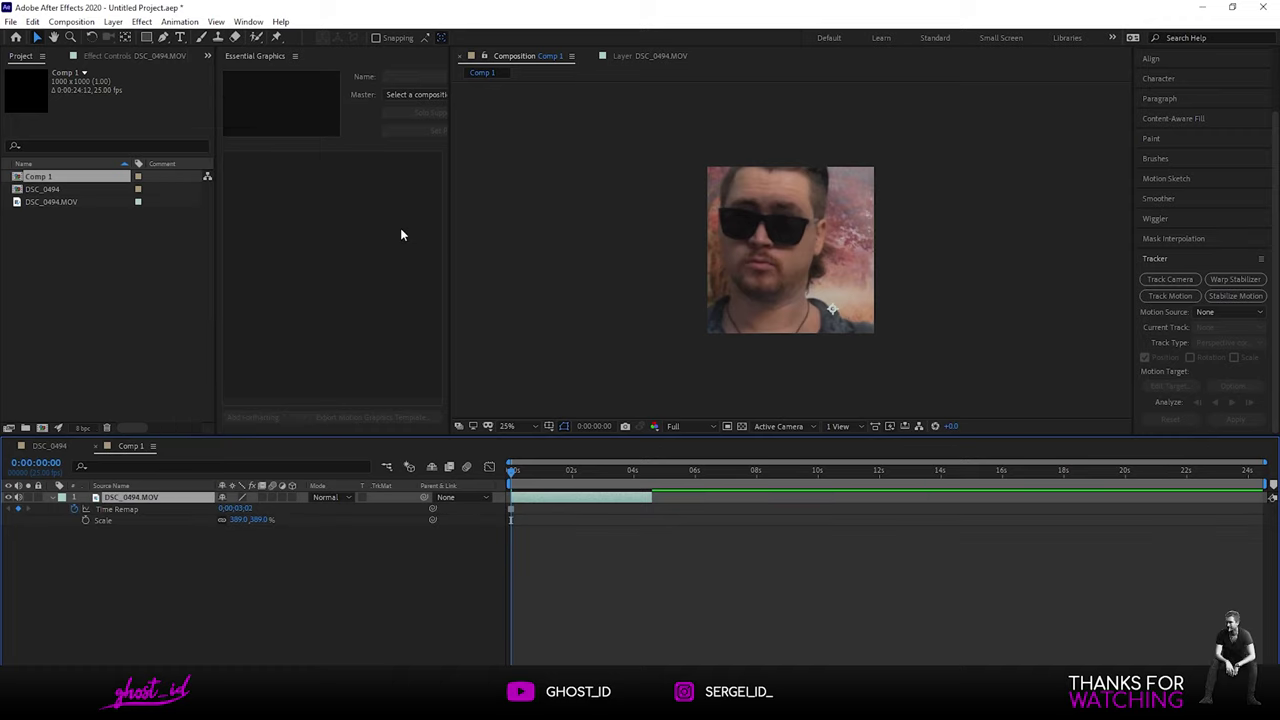
- Add Comp 1 as the top layer of the DSC_0494 composition and hide it
{"action": "left_click", "coordinate": [55, 446]}
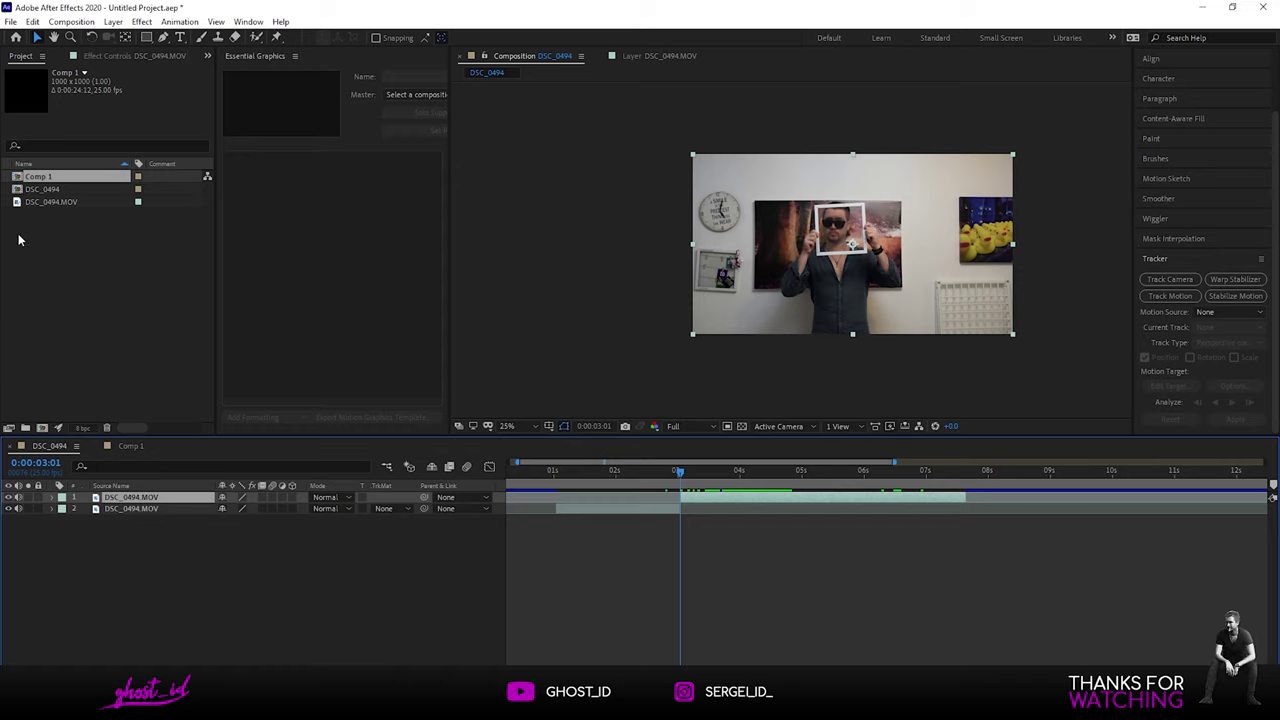
{"action": "left_click_drag", "start_coordinate": [40, 178], "coordinate": [114, 497]}
{"action": "scroll", "coordinate": [812, 261], "scroll_direction": "up", "scroll_amount": 1}
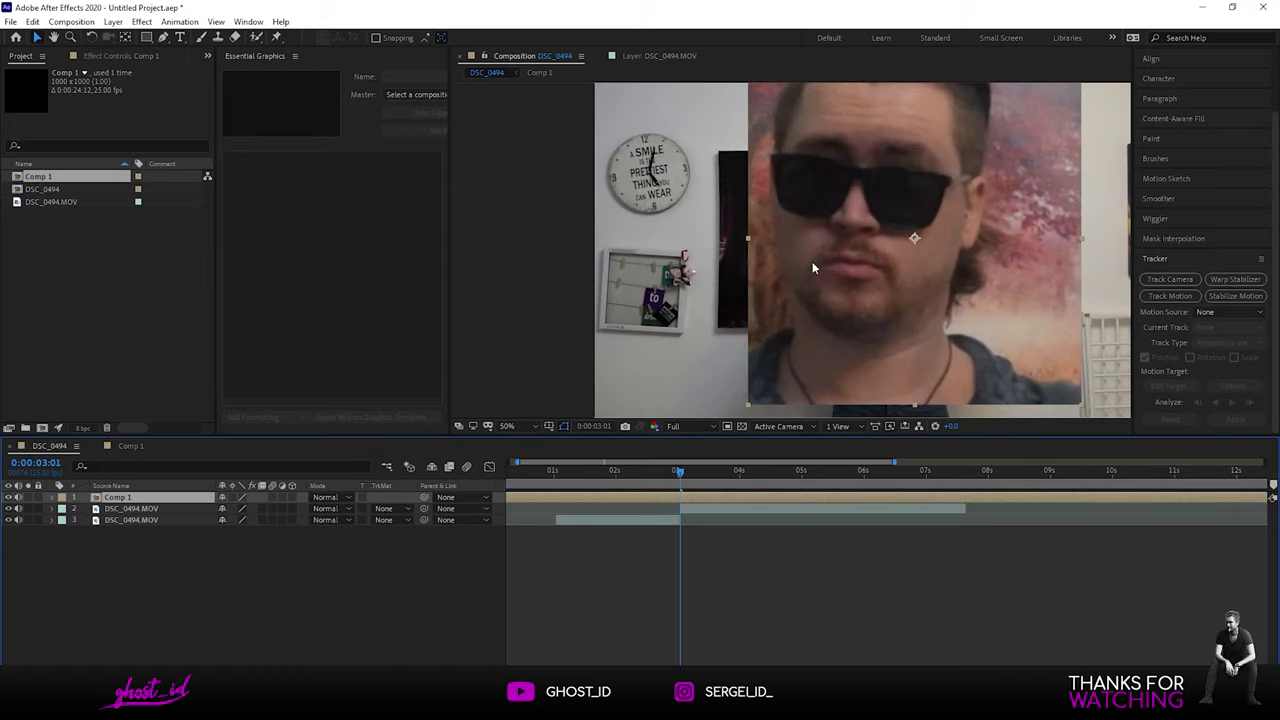
{"action": "scroll", "coordinate": [812, 261], "scroll_direction": "down", "scroll_amount": 1}
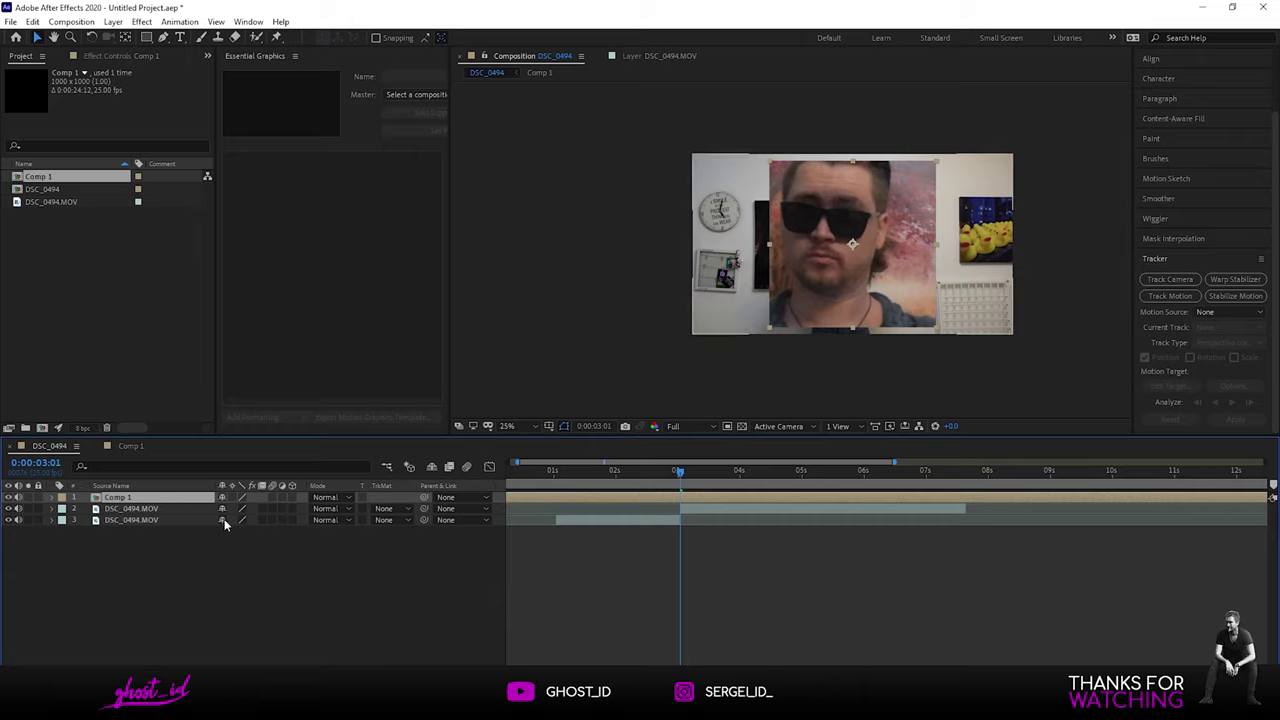
{"action": "left_click", "coordinate": [9, 498]}
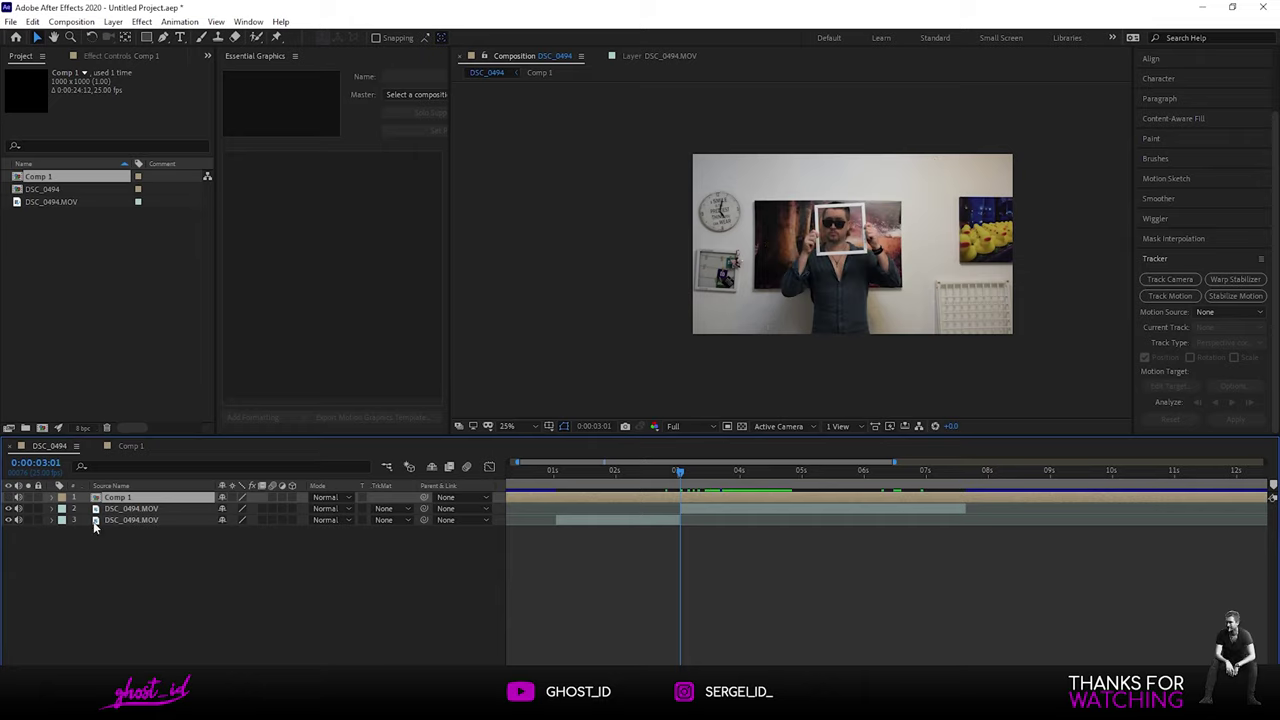
- Load the existing perspective track of the upper DSC_0494.MOV layer as the tracker's motion source
{"action": "left_click", "coordinate": [133, 509]}
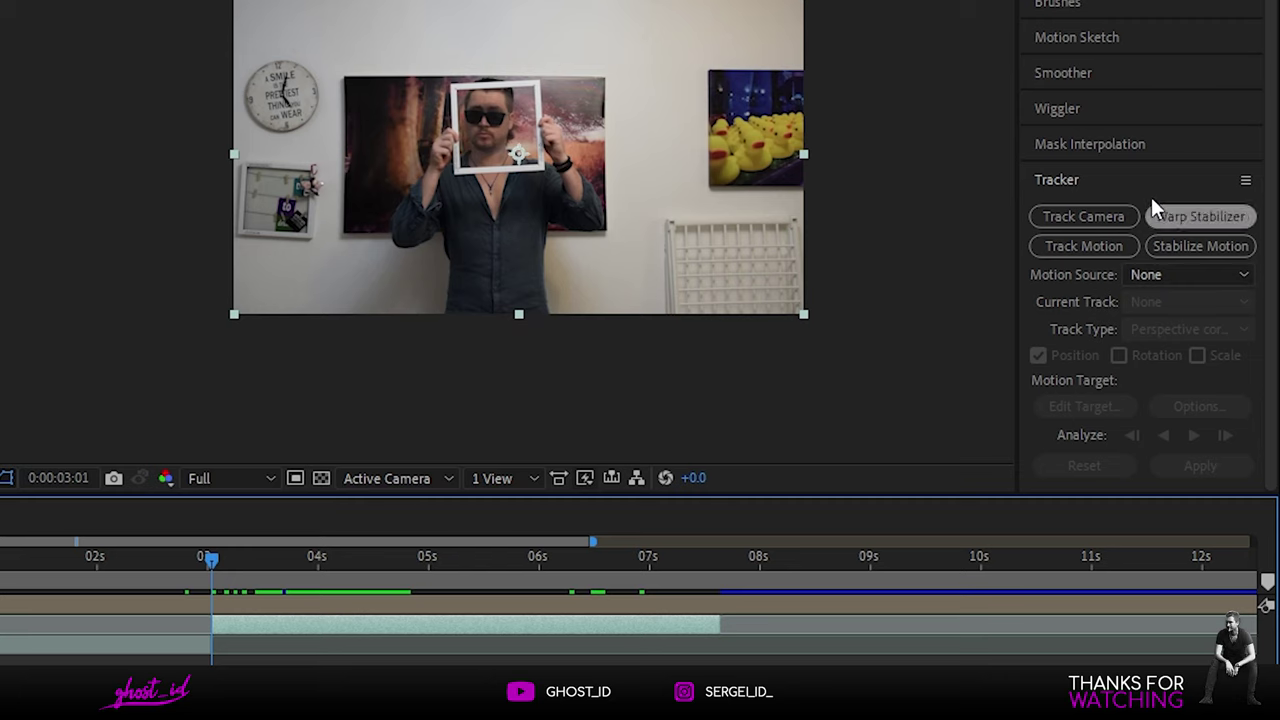
{"action": "left_click", "coordinate": [1226, 311]}
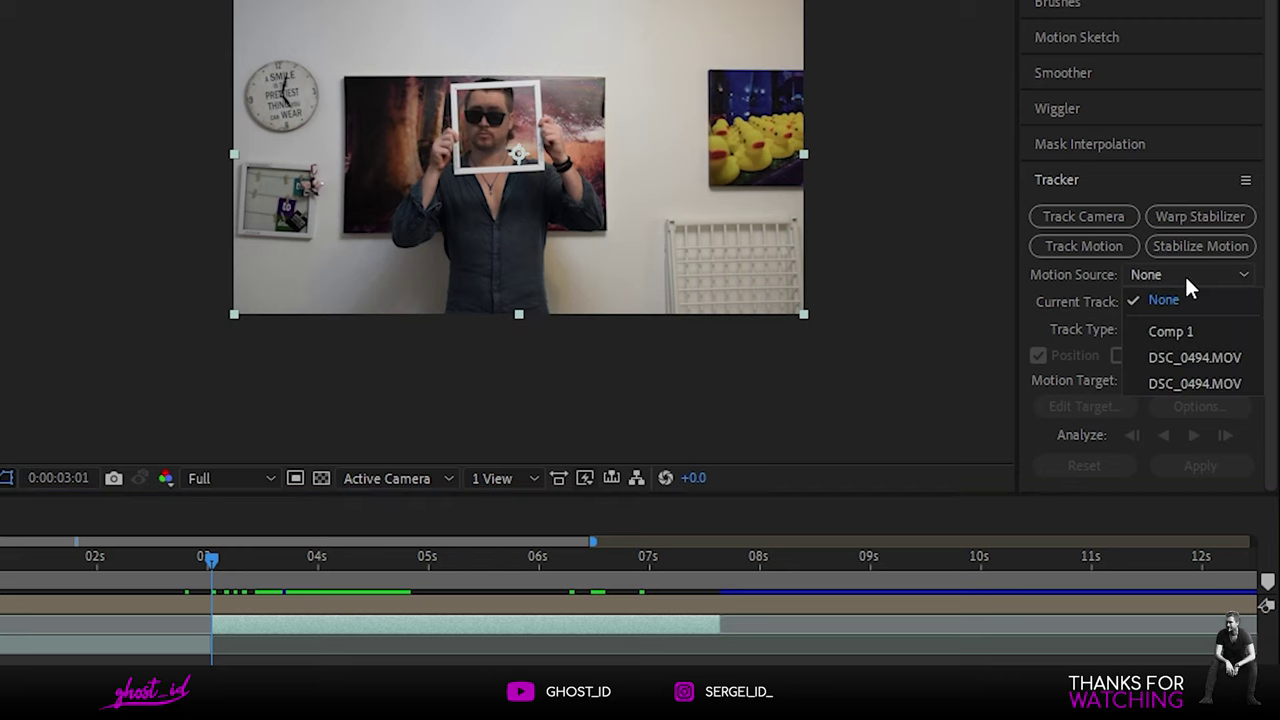
{"action": "left_click", "coordinate": [1206, 358]}
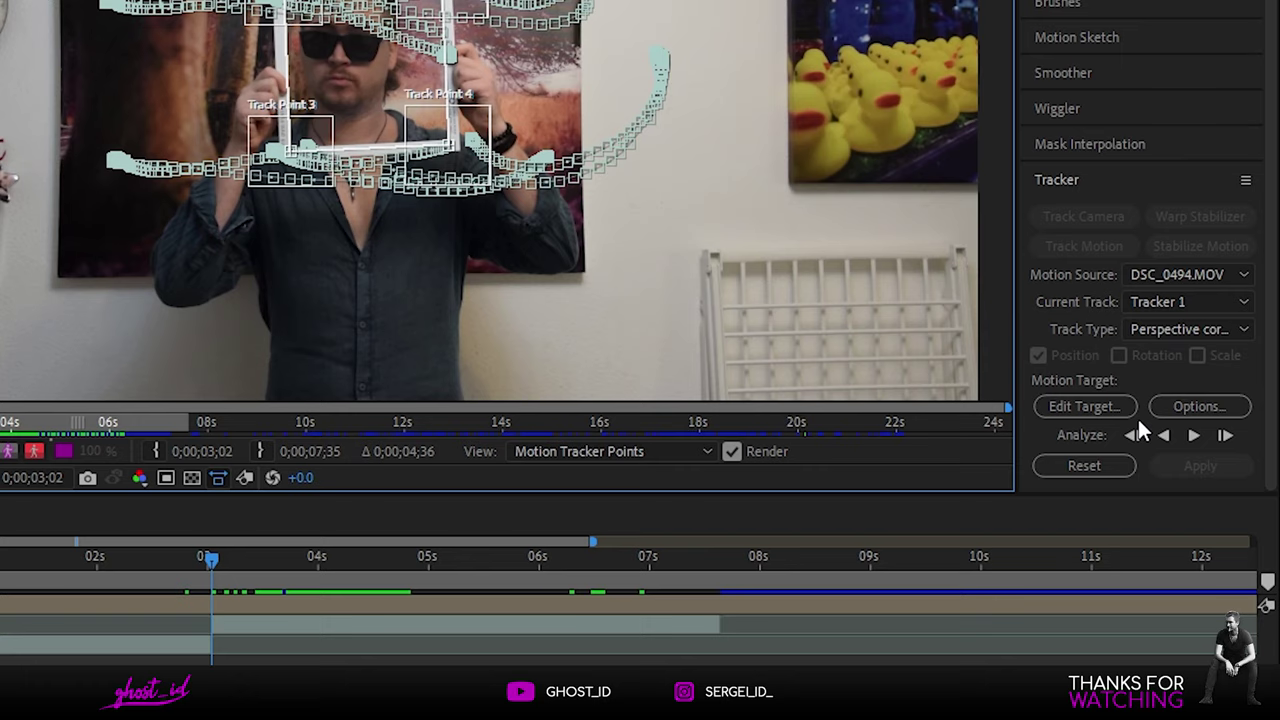
- Set Comp 1 as the motion target of Tracker 1 and apply the perspective corner-pin track to it
{"action": "left_click", "coordinate": [1100, 410]}
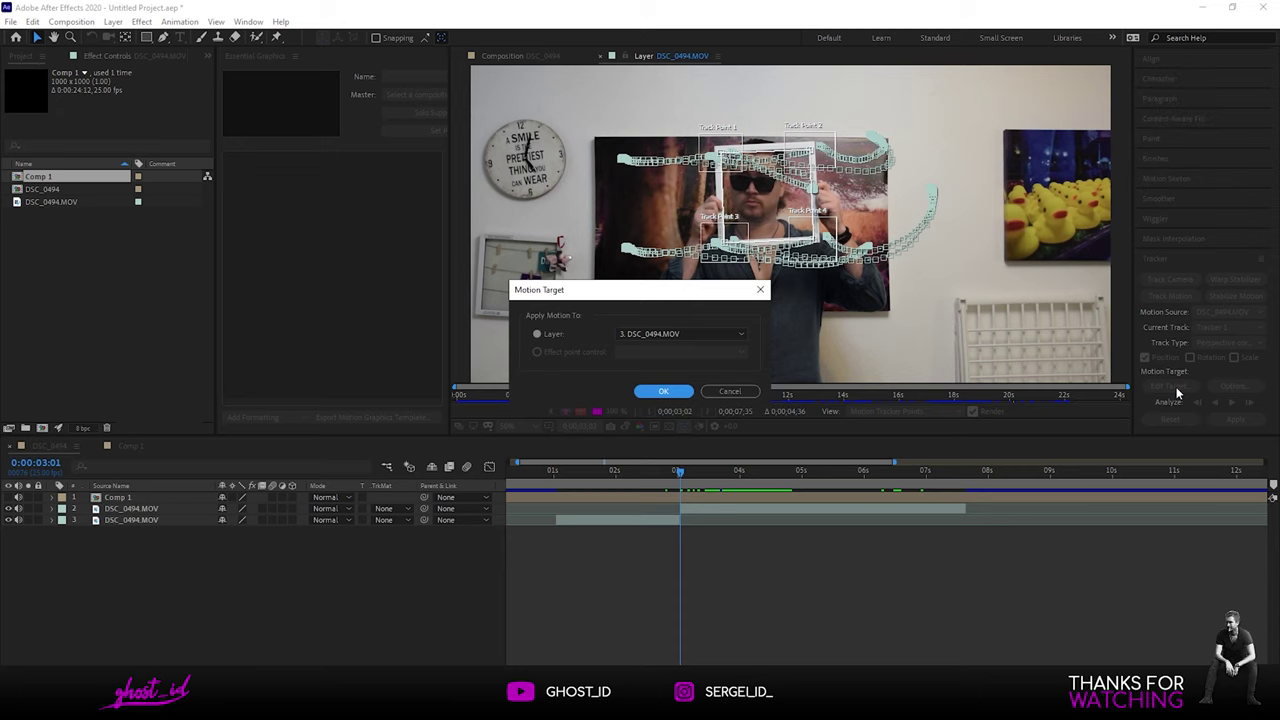
{"action": "left_click", "coordinate": [660, 334]}
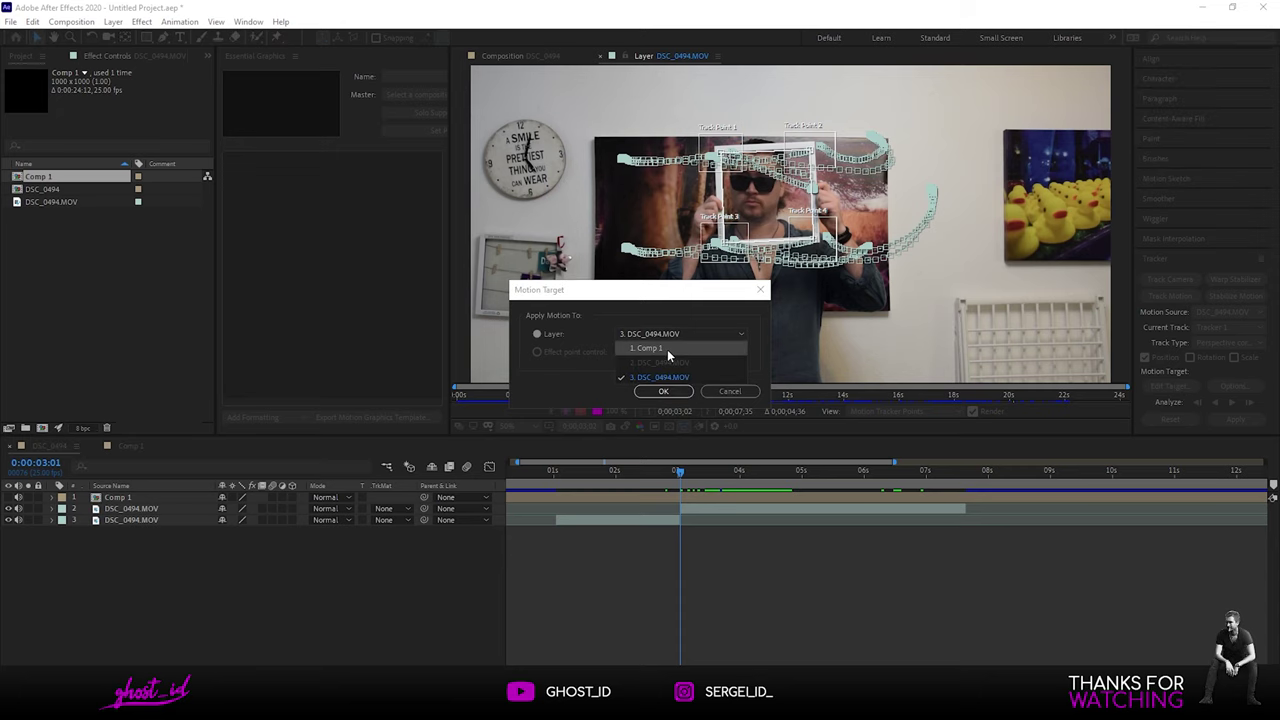
{"action": "left_click", "coordinate": [667, 349]}
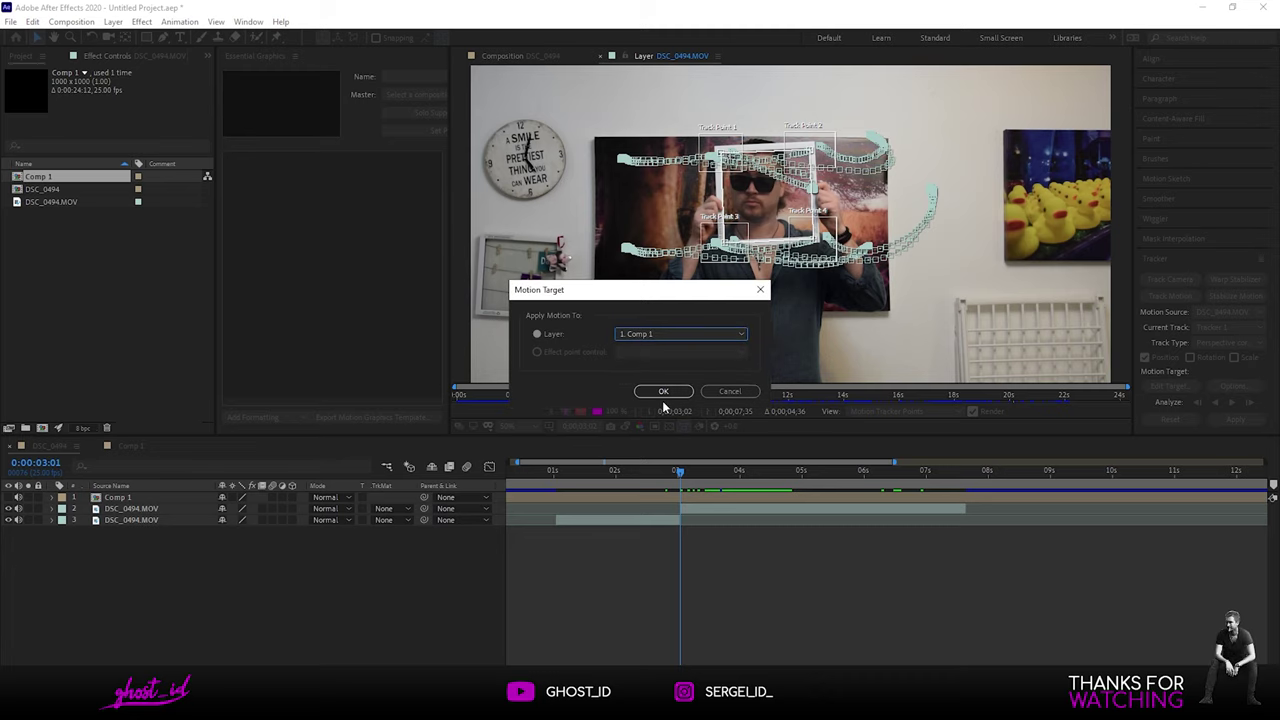
{"action": "left_click", "coordinate": [664, 392]}
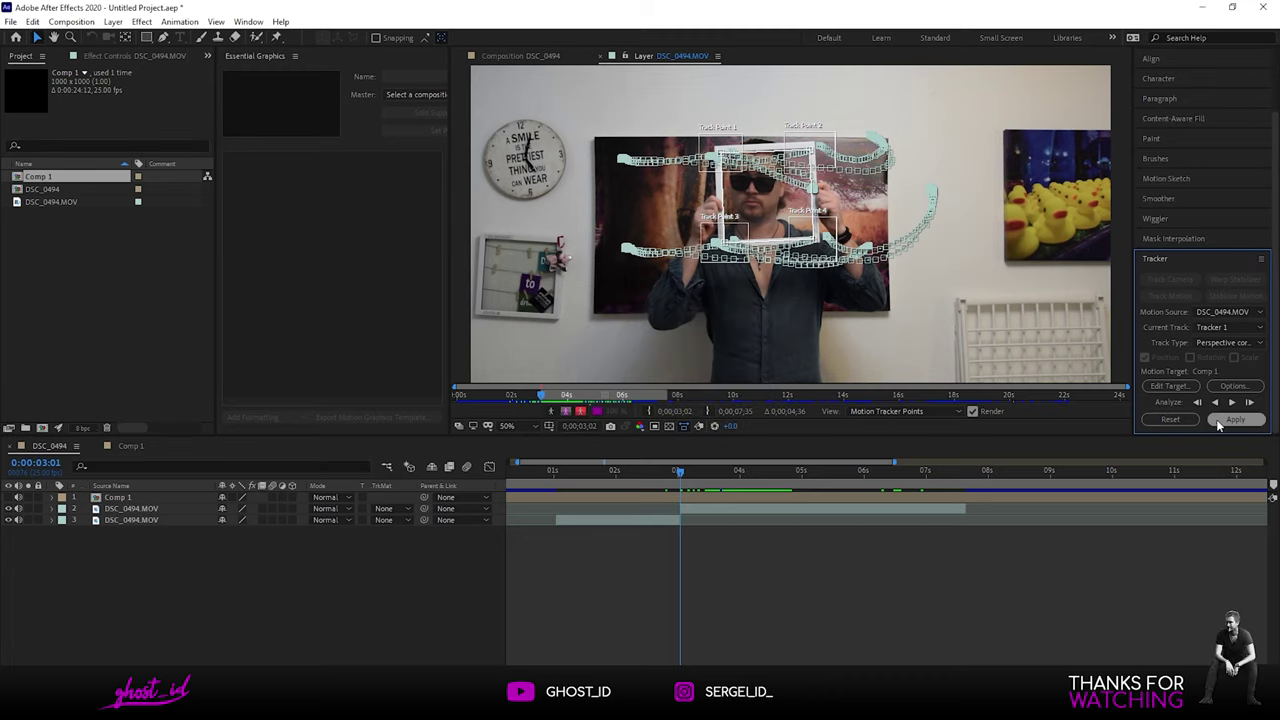
{"action": "left_click", "coordinate": [1233, 420]}
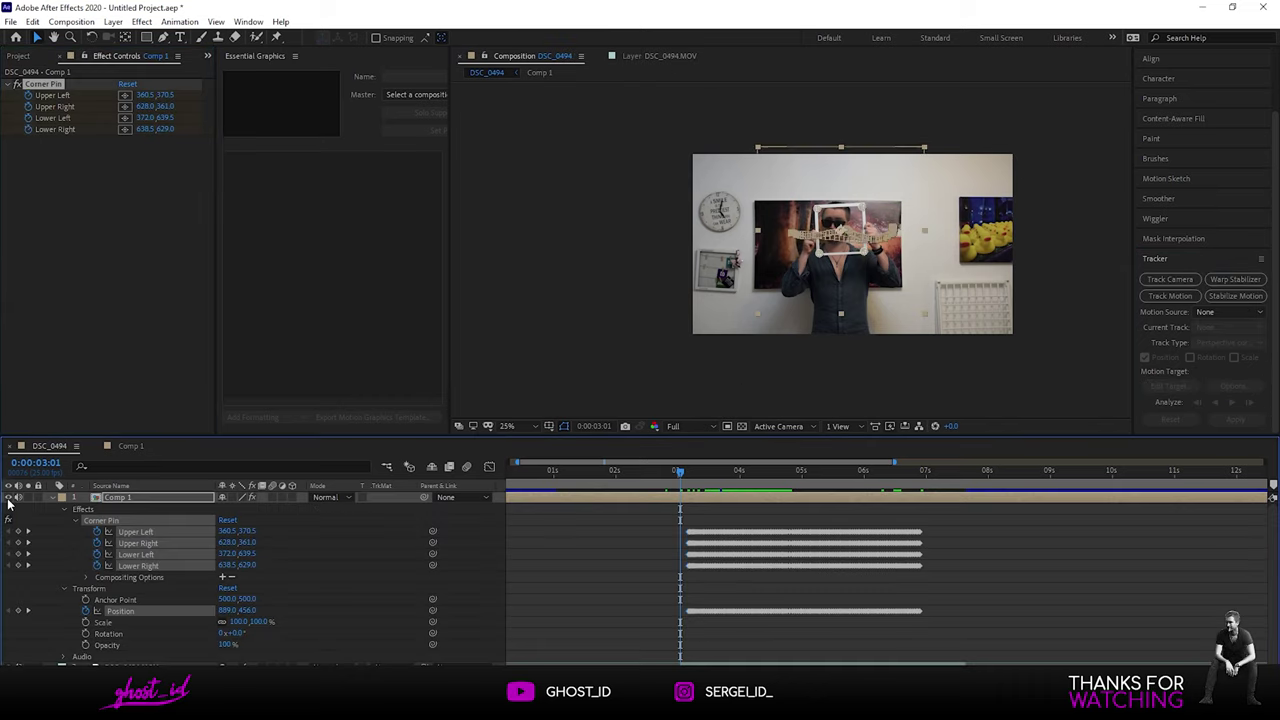
- Examine how Comp 1 follows the hand-held frame from 0:00:03:01 to 0:00:04:23, and check the contents of Comp 1
{"action": "scroll", "coordinate": [863, 232], "scroll_direction": "up", "scroll_amount": 4}
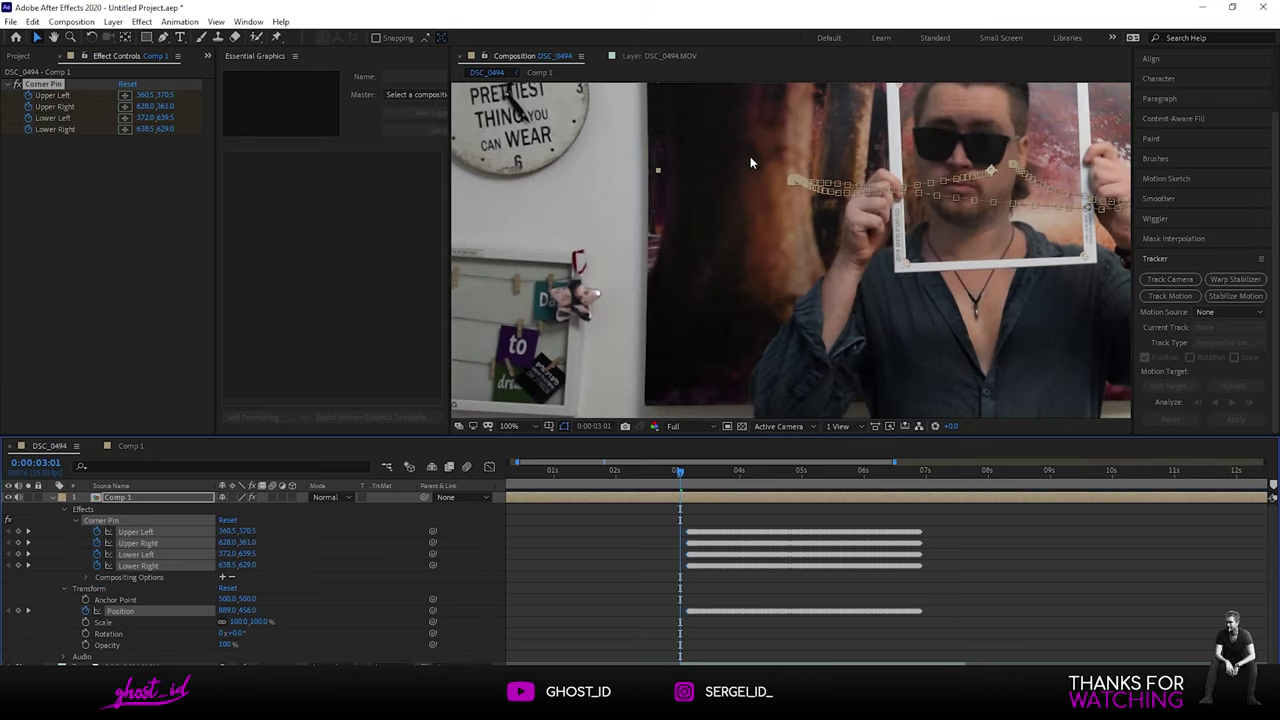
{"action": "key", "text": "h"}
{"action": "left_click_drag", "start_coordinate": [749, 152], "coordinate": [618, 222]}
{"action": "key", "text": "v"}
{"action": "scroll", "coordinate": [808, 354], "scroll_direction": "down", "scroll_amount": 2}
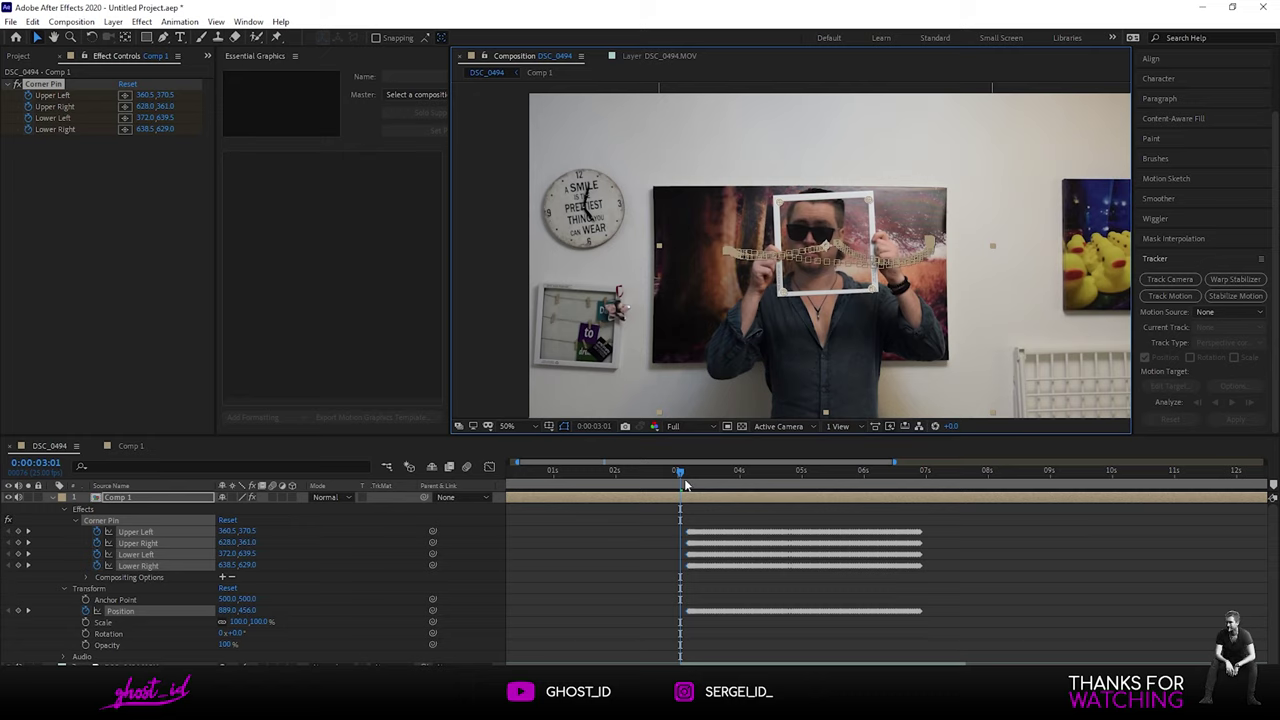
{"action": "left_click_drag", "start_coordinate": [680, 478], "coordinate": [790, 470]}
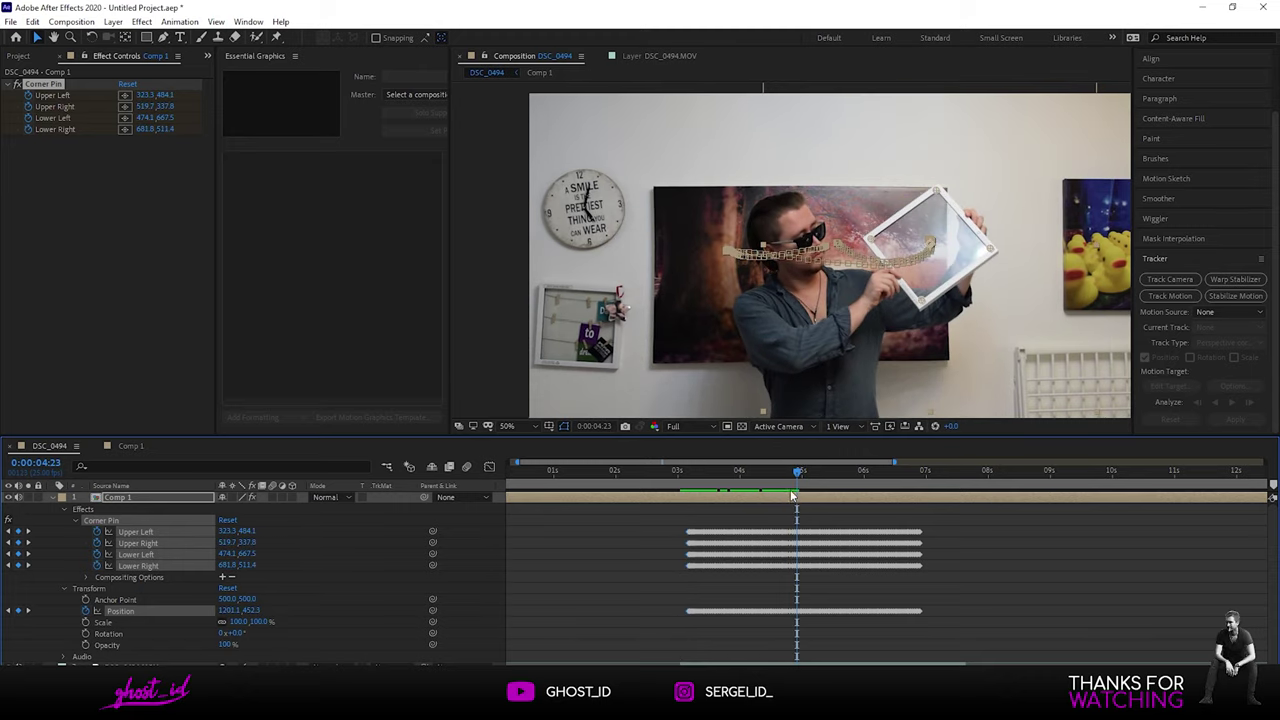
{"action": "double_click", "coordinate": [788, 498]}
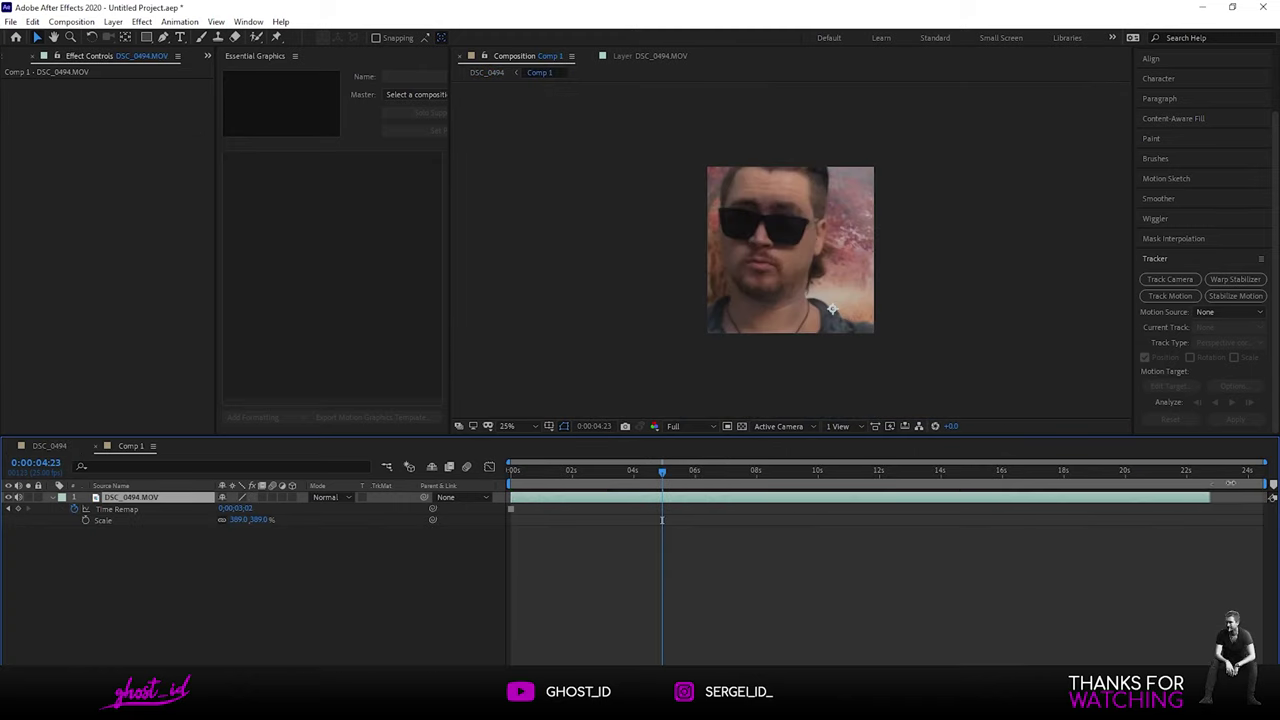
{"action": "left_click", "coordinate": [45, 445]}
- Keyframe Comp 1's opacity from 100% at 0:00:06:17 to 0% at 0:00:06:19 in the DSC_0494 composition and check the fade-out
{"action": "left_click_drag", "start_coordinate": [797, 470], "coordinate": [906, 469]}
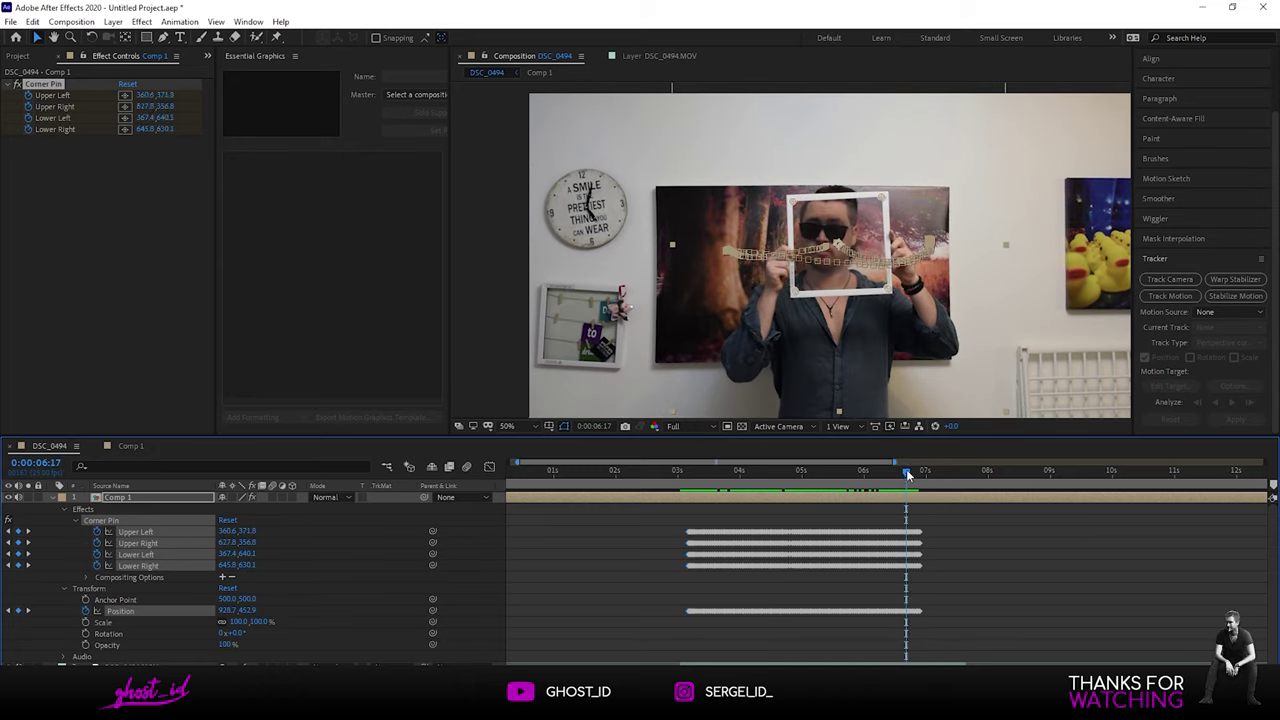
{"action": "key", "text": "equal"}
{"action": "key", "text": "u"}
{"action": "key", "text": "t"}
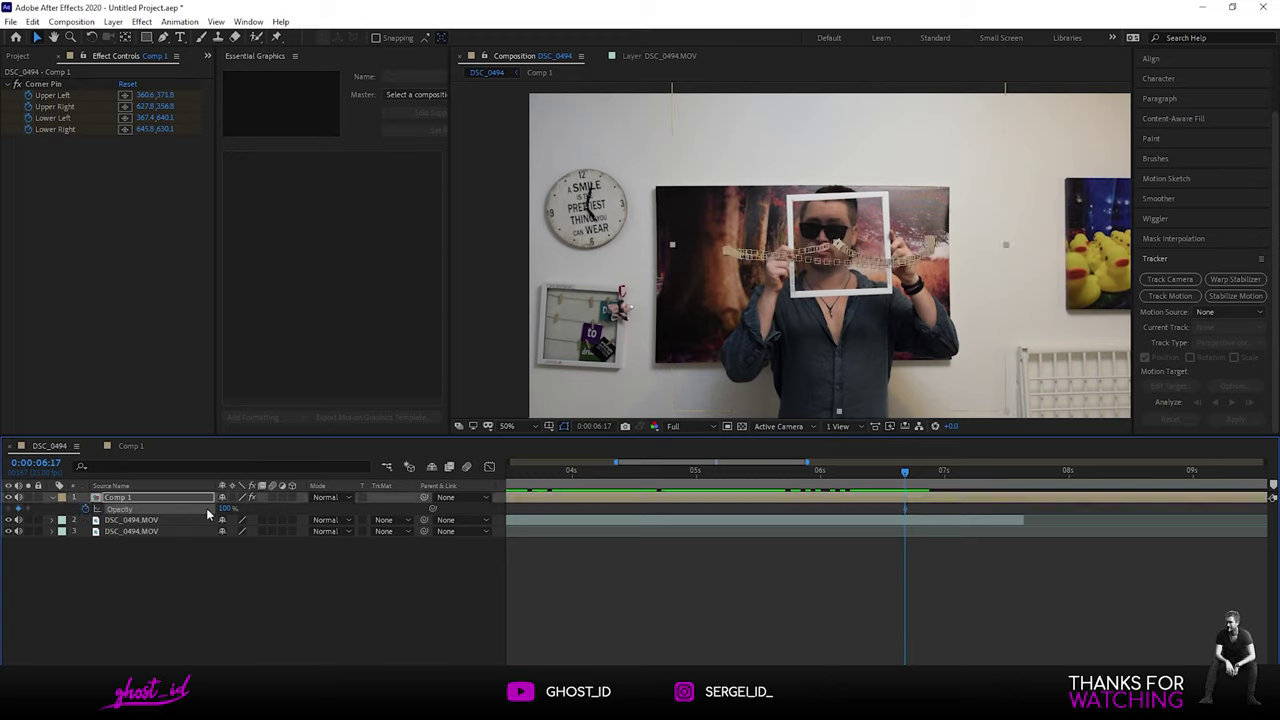
{"action": "left_click_drag", "start_coordinate": [906, 478], "coordinate": [916, 476]}
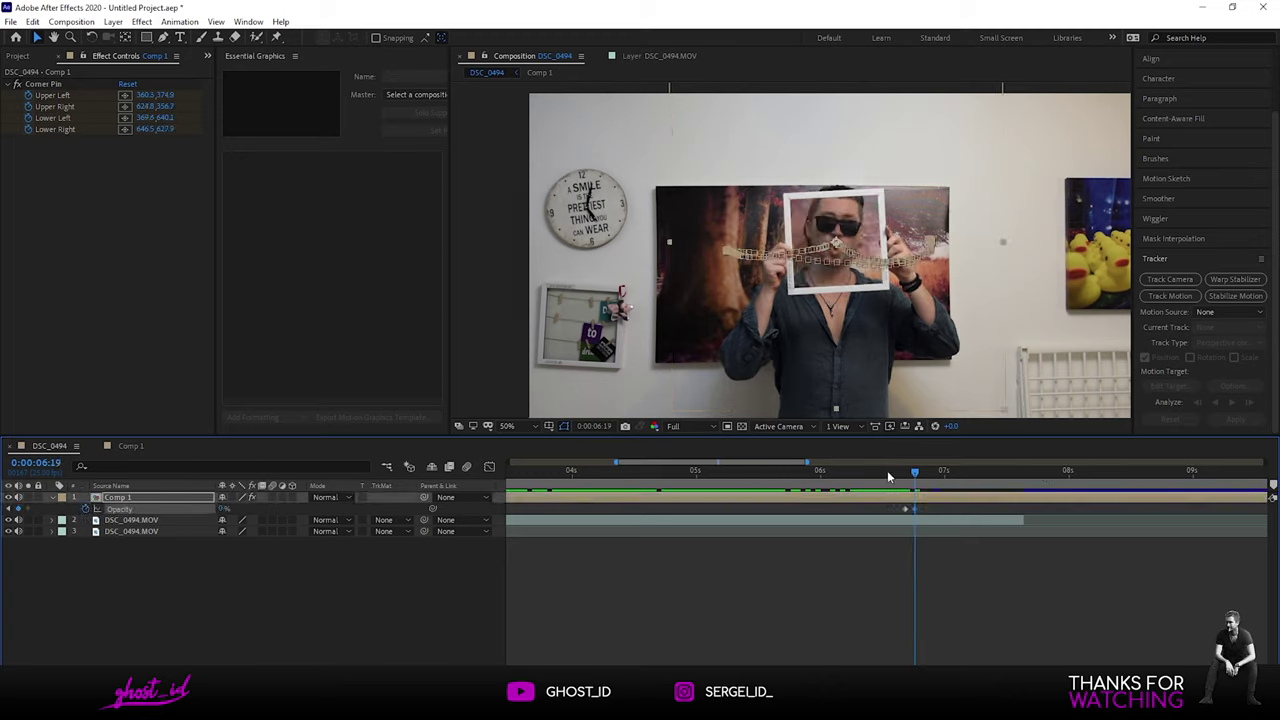
{"action": "left_click", "coordinate": [887, 470]}
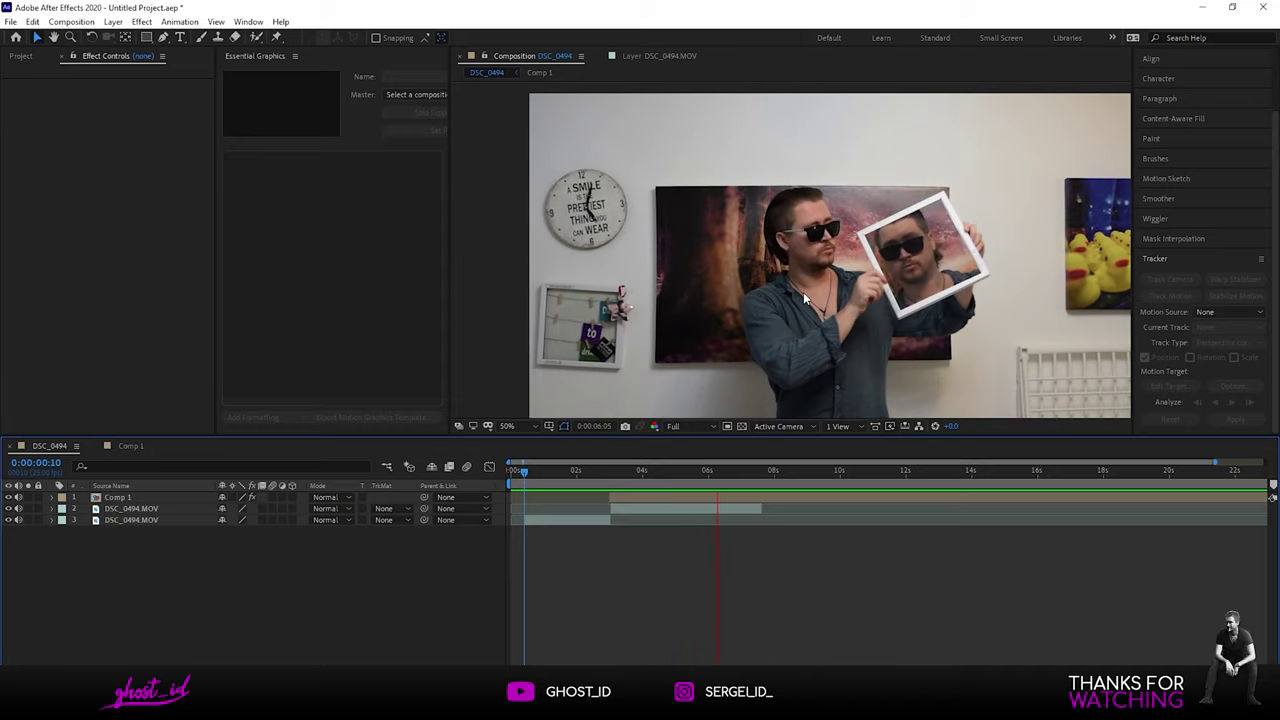
- Extend the upper DSC_0494.MOV layer's end to about 17 s and review the footage up to 0:00:15:20
{"action": "key", "text": "space"}
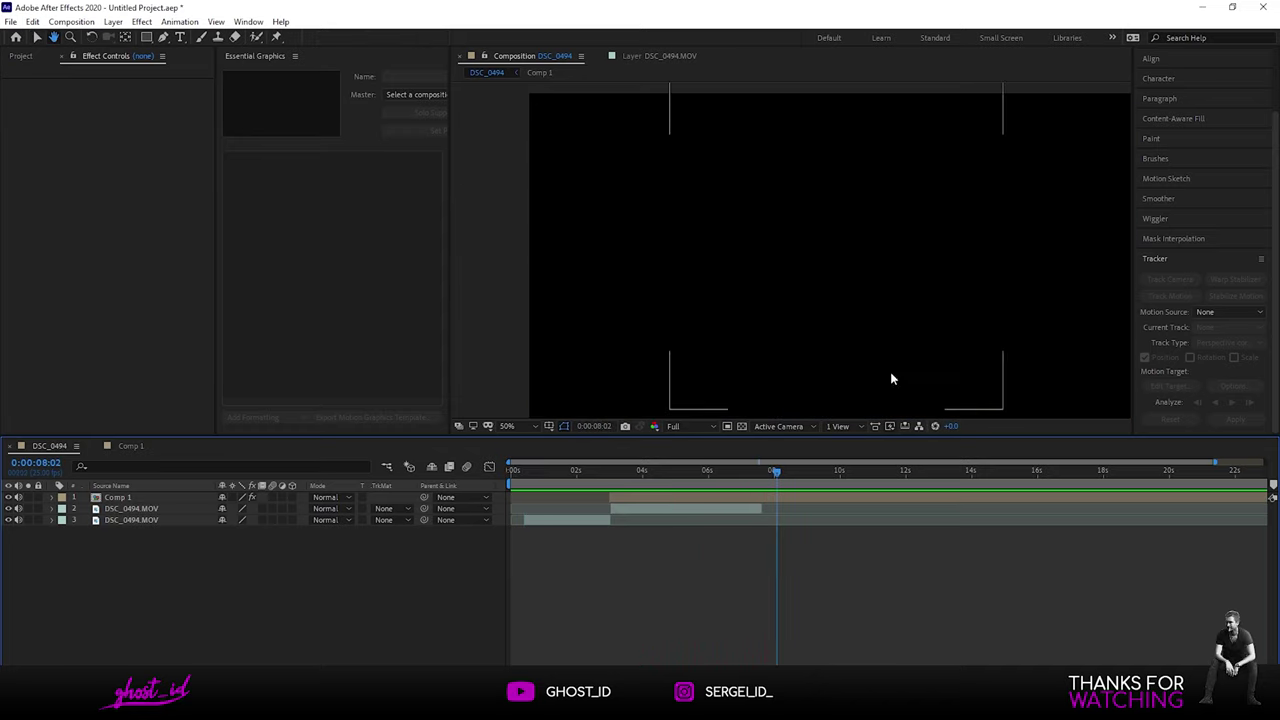
{"action": "left_click_drag", "start_coordinate": [686, 470], "coordinate": [725, 471]}
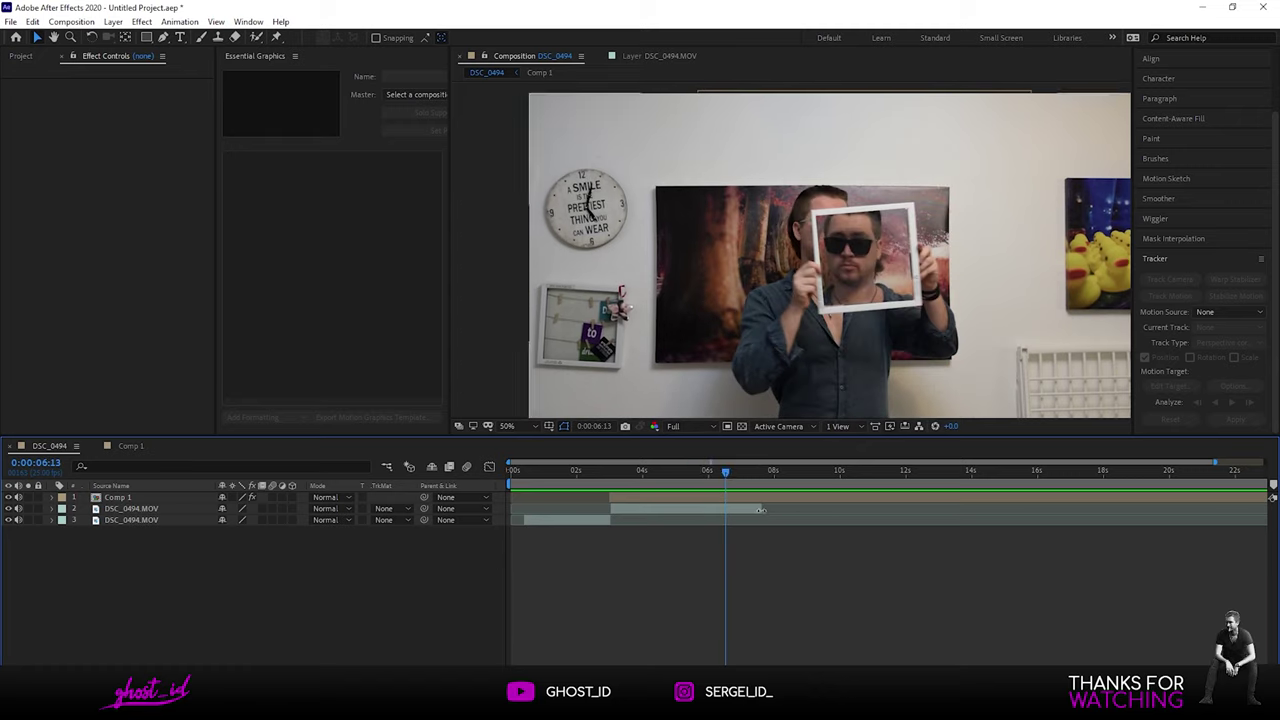
{"action": "left_click_drag", "start_coordinate": [761, 510], "coordinate": [1069, 485]}
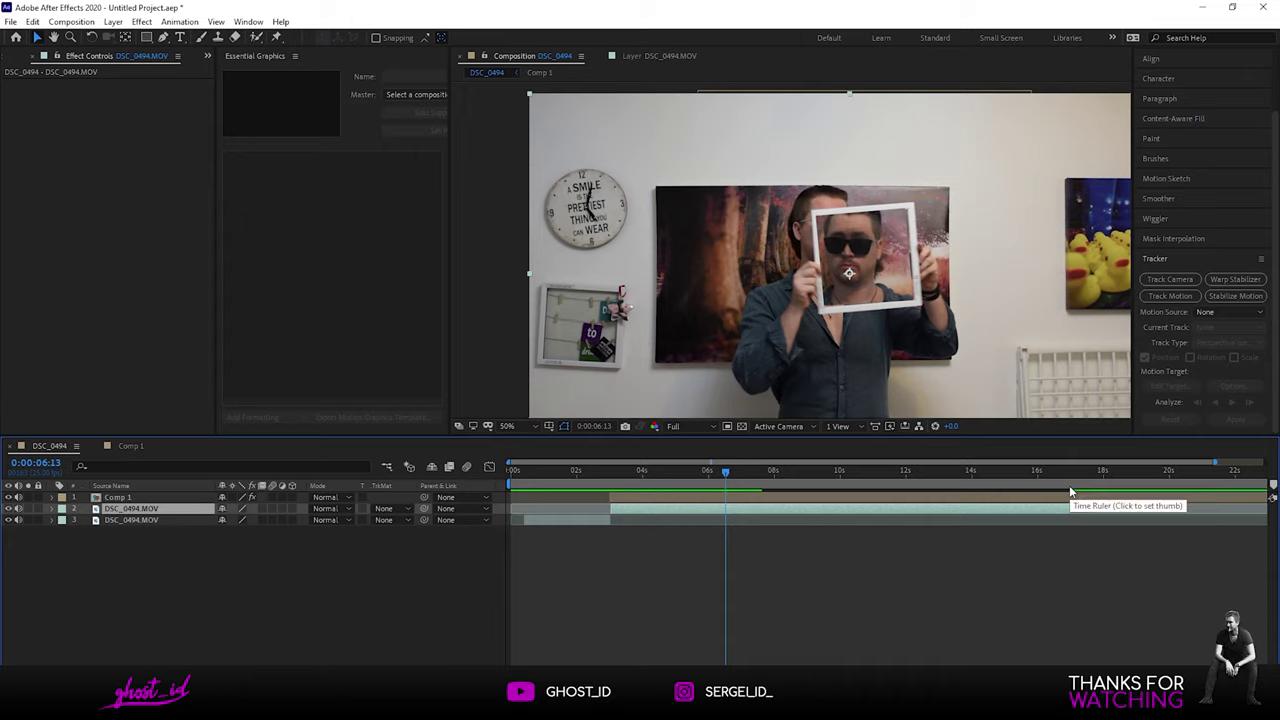
{"action": "left_click_drag", "start_coordinate": [726, 470], "coordinate": [1030, 469]}
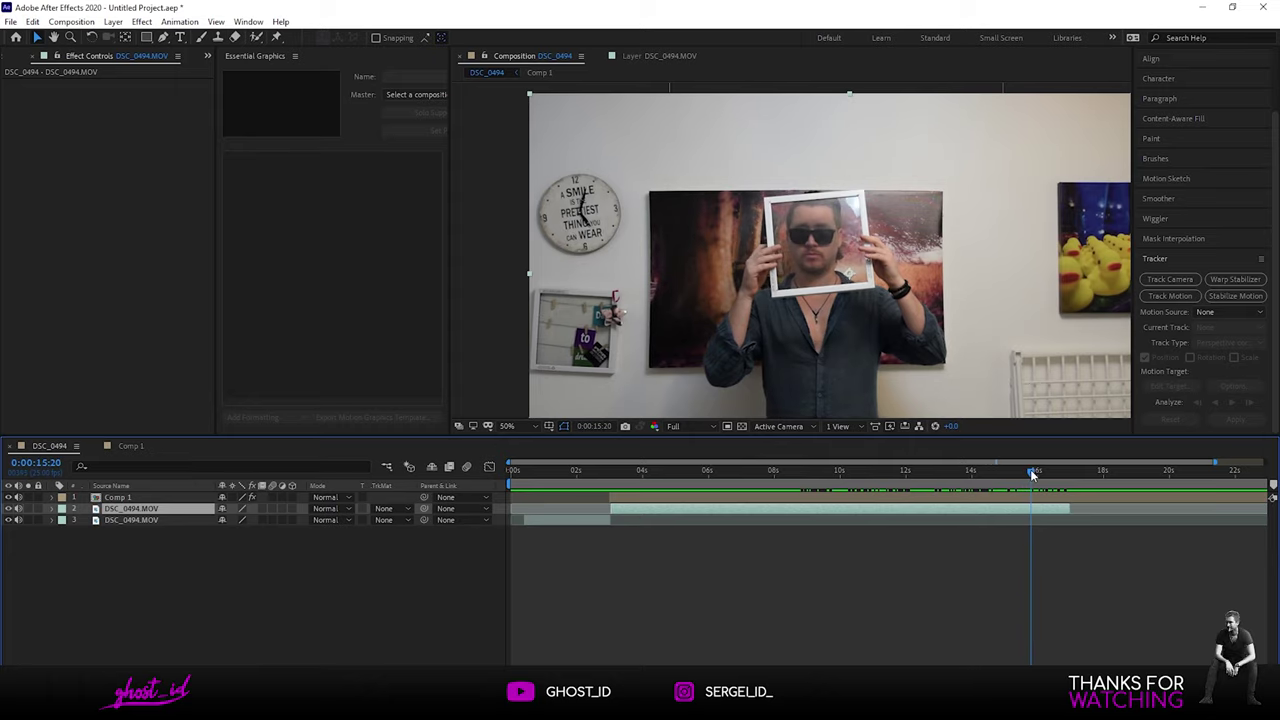